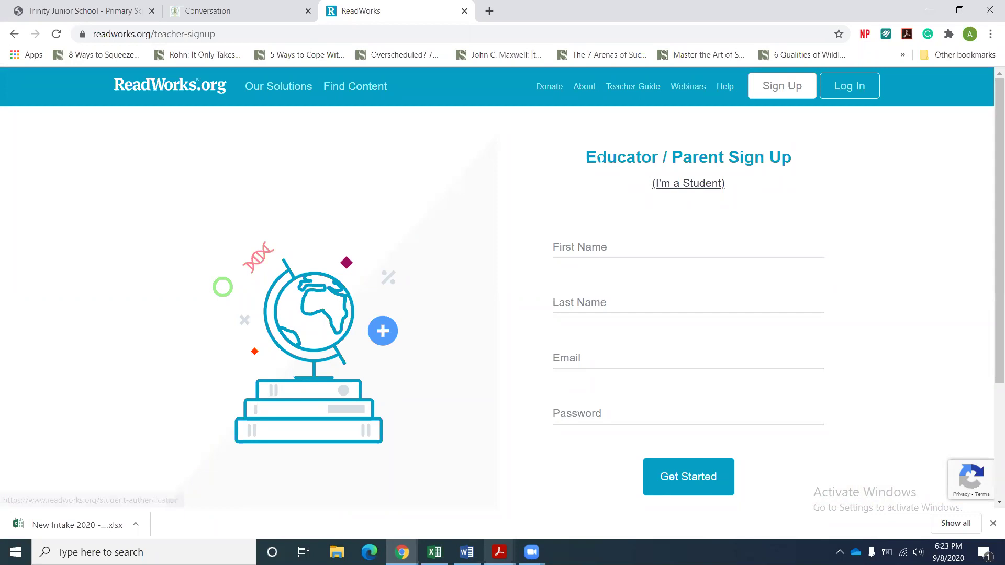
Leave the Educator / Parent sign-up fields empty and switch to the Log In form instead.
left_click(650, 242)
left_click(589, 291)
left_click(580, 349)
left_click(580, 401)
left_click(577, 410)
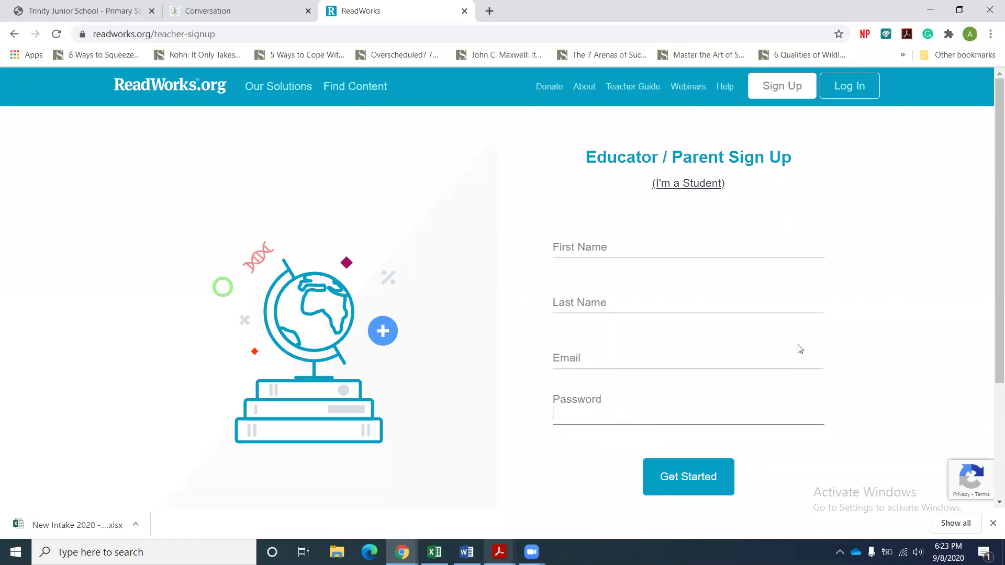
left_click(850, 87)
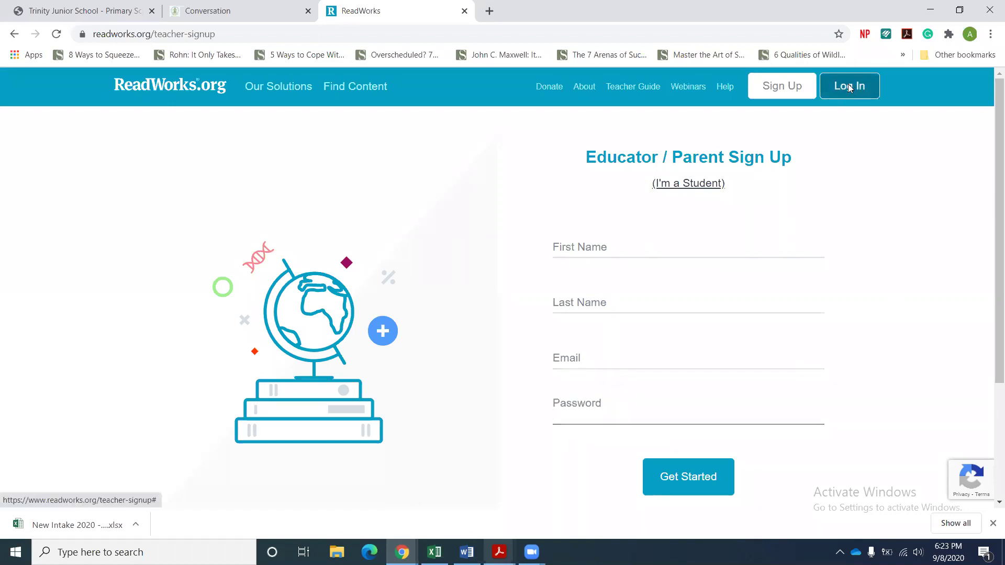
Sign in with the saved email and the account password, then dismiss the Double your impact popup.
left_click(494, 233)
left_click(419, 268)
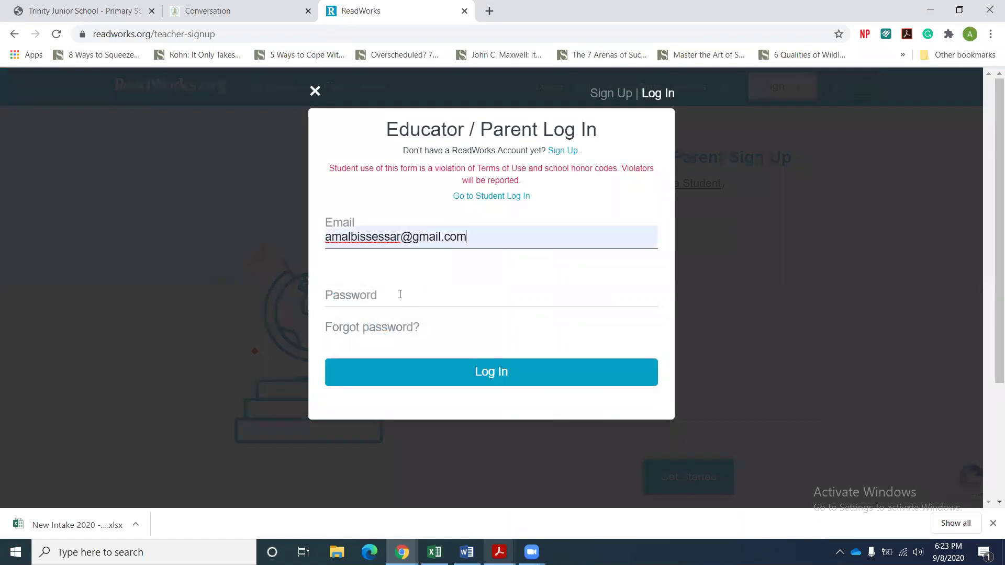
left_click(400, 295)
type("••••••")
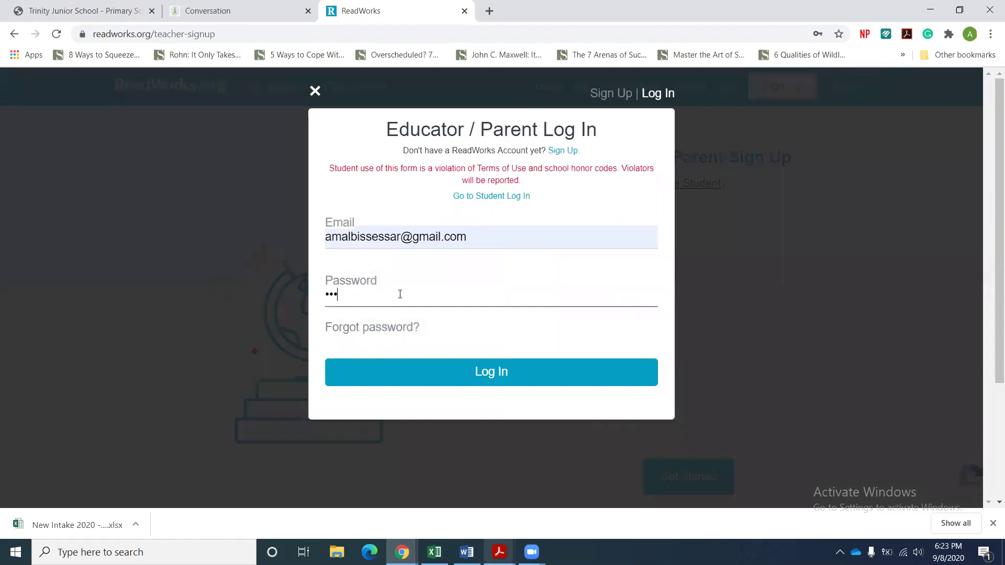
type("••")
key("Return")
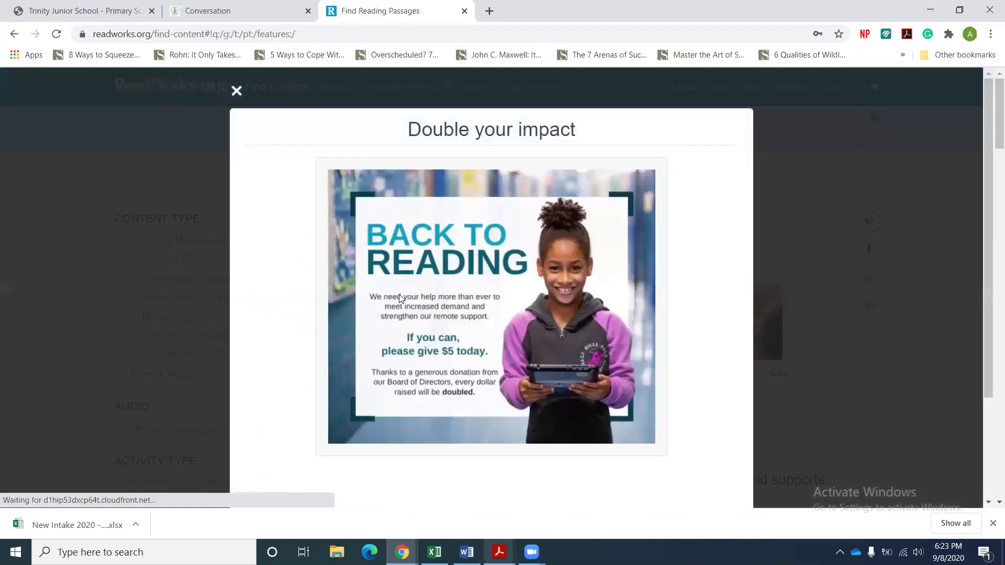
left_click(237, 94)
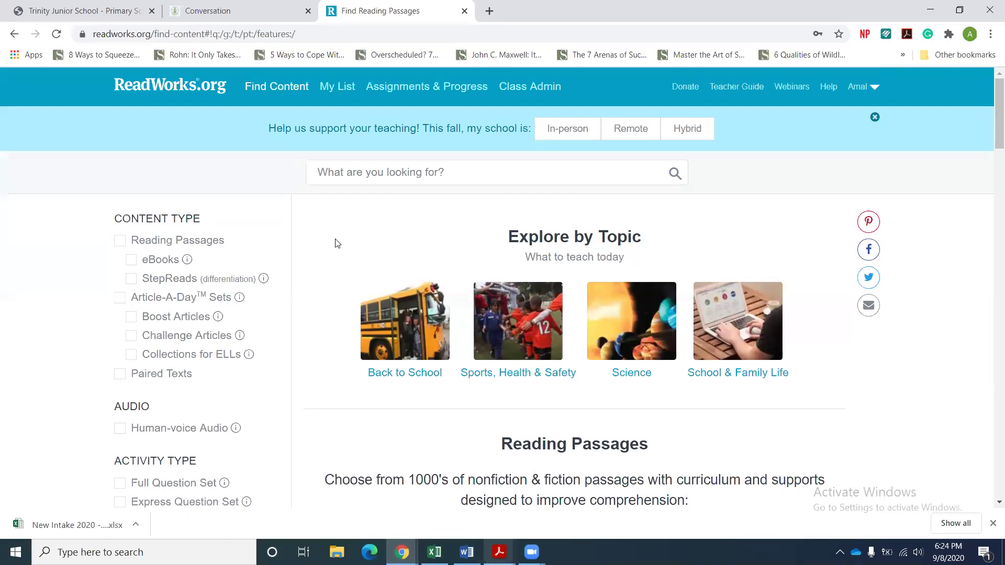
Start a brand-new class from Class Admin with Create a New Class.
left_click(520, 90)
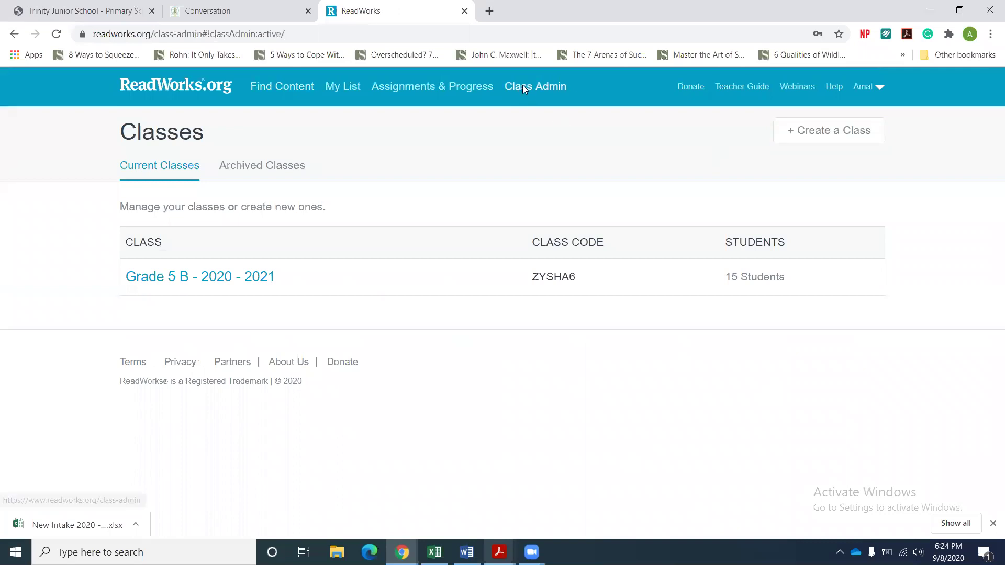
left_click(812, 139)
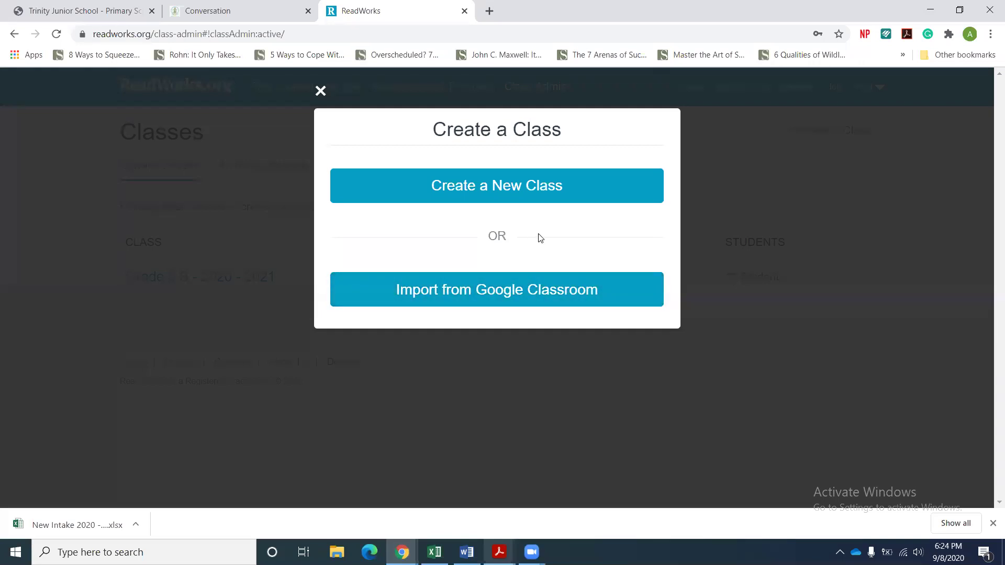
left_click(490, 194)
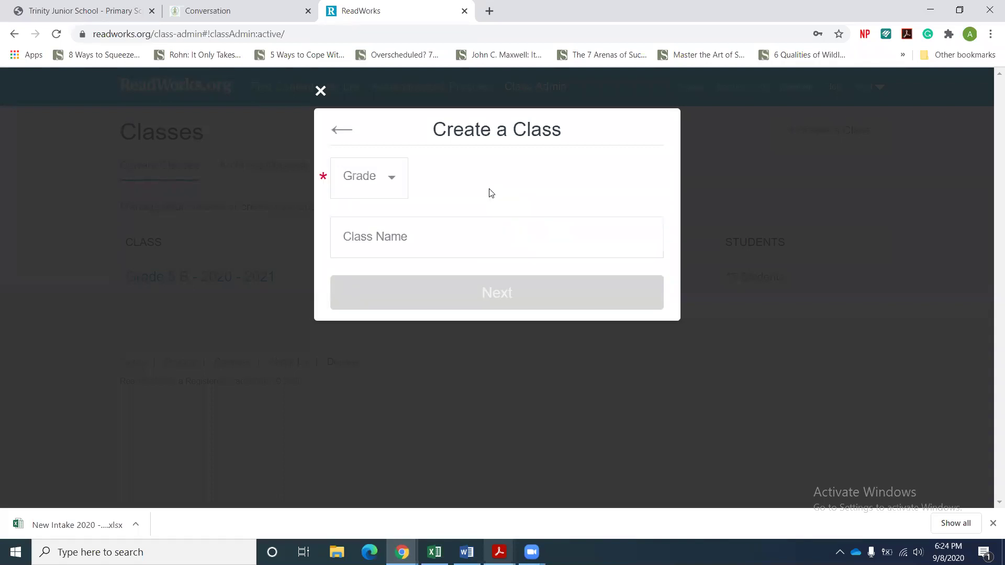
Set the class grade to 5 and its name to 'Grade 5 B'.
left_click(393, 182)
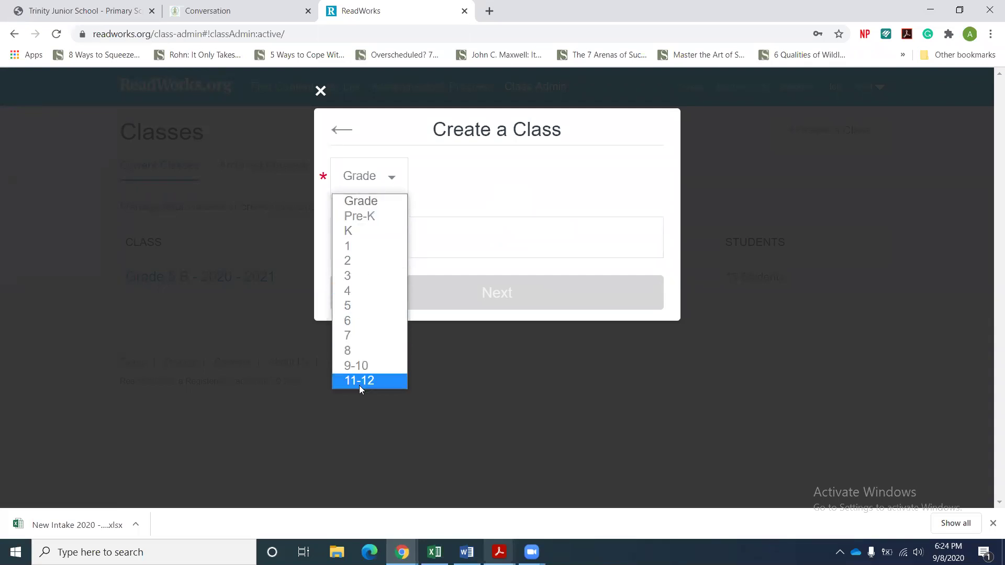
left_click(349, 306)
left_click(389, 240)
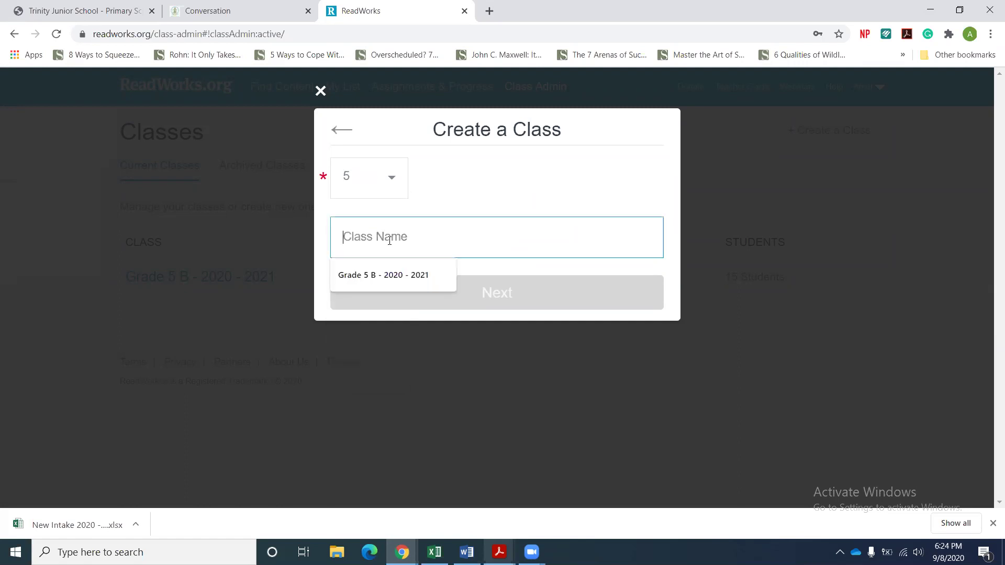
left_click(386, 266)
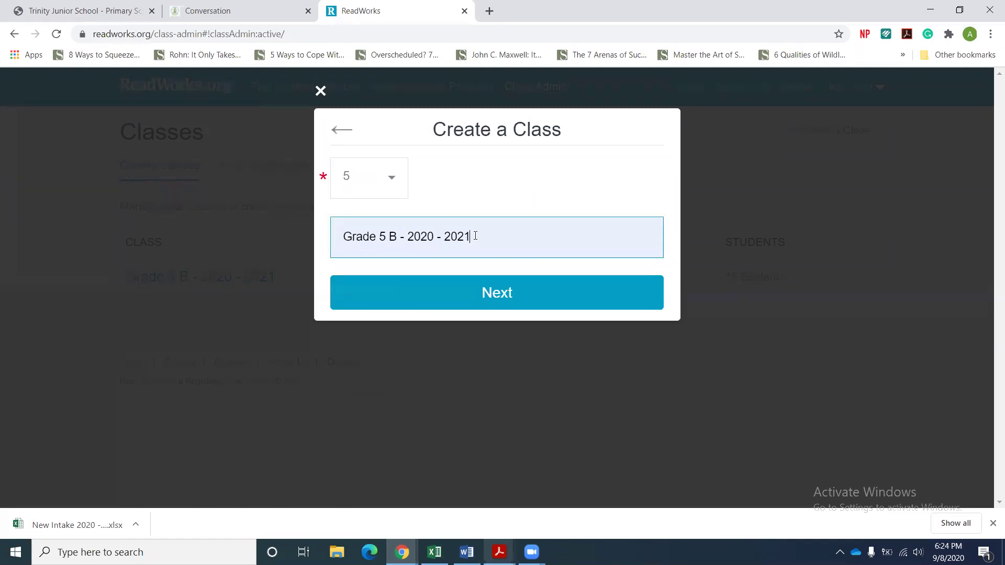
left_click_drag(476, 236, 399, 239)
key("BackSpace")
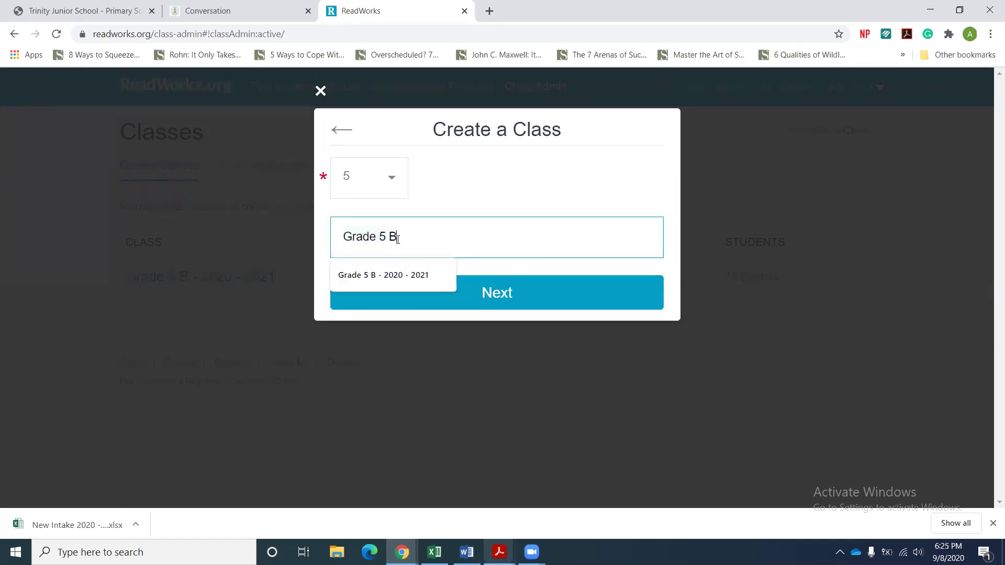
left_click(541, 180)
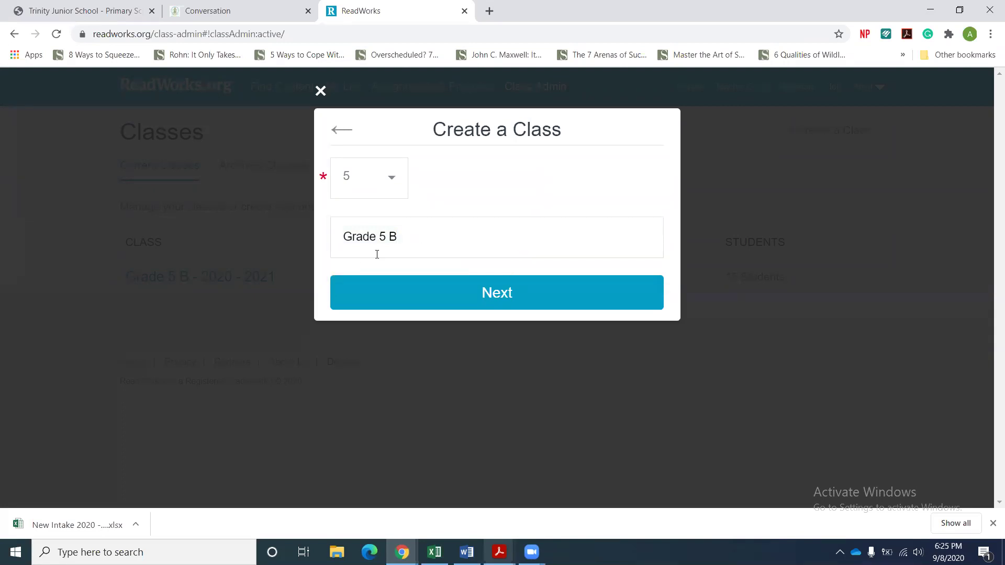
Save the Grade 5 B class and choose Invite with Roster to add students by name.
left_click(495, 296)
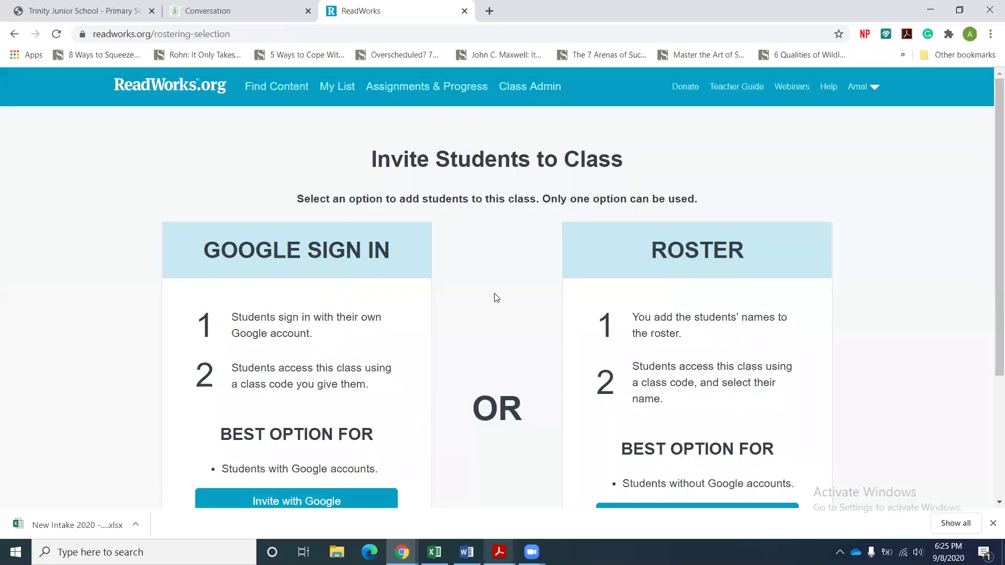
left_click_drag(991, 160, 989, 212)
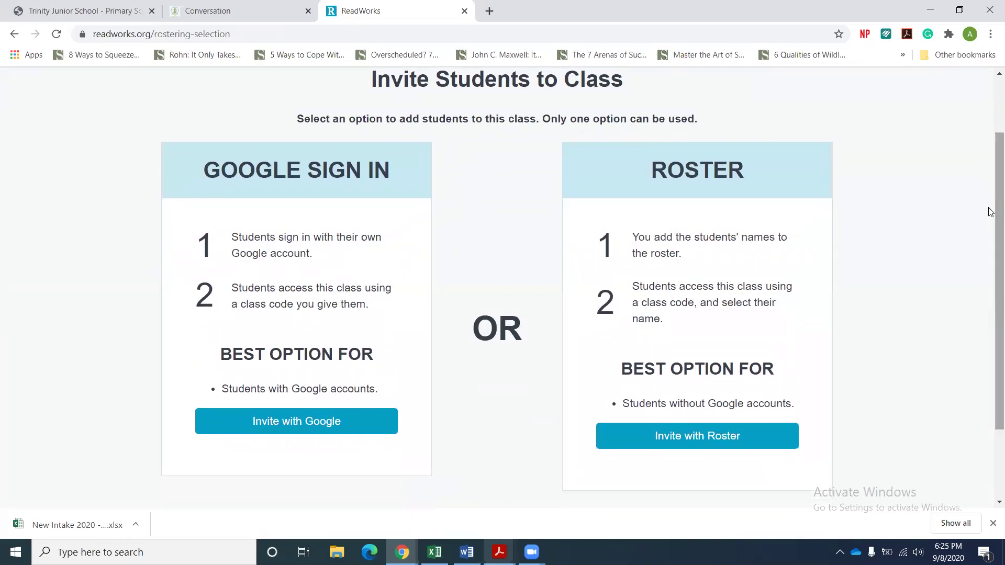
left_click_drag(990, 211, 990, 211)
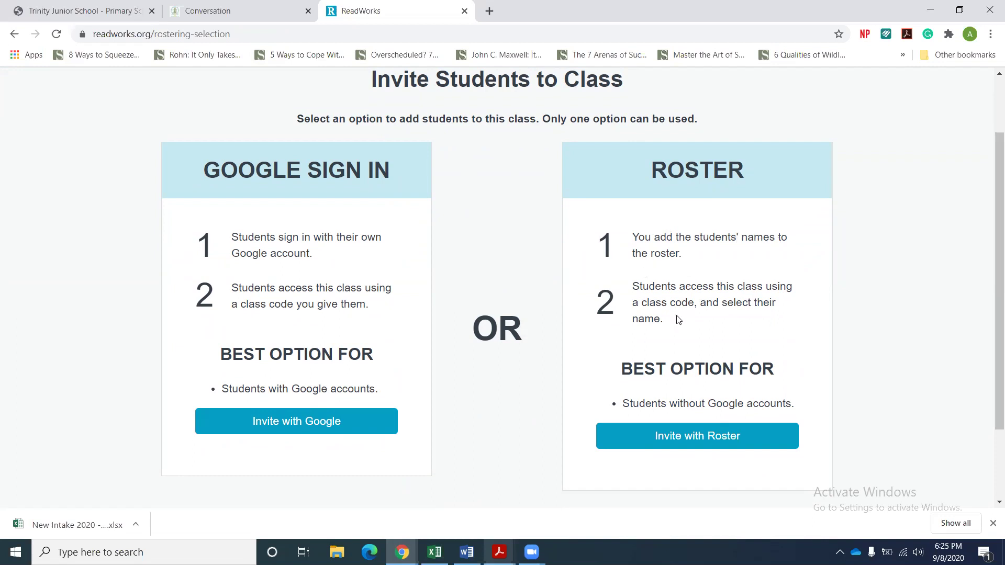
left_click(697, 443)
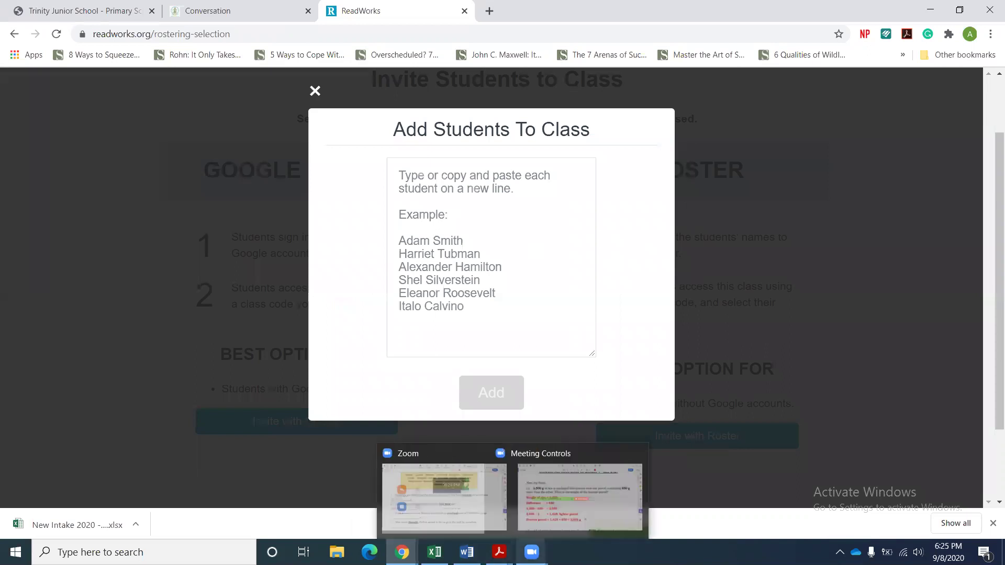
Enter one student's full name in the Add Students box and start a new line.
mouse_move(500, 552)
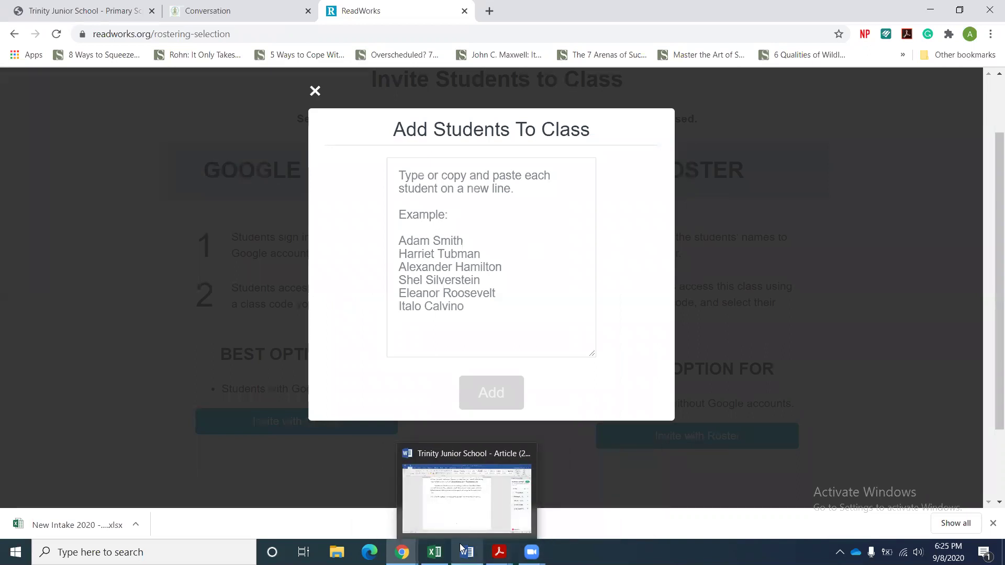
left_click(434, 203)
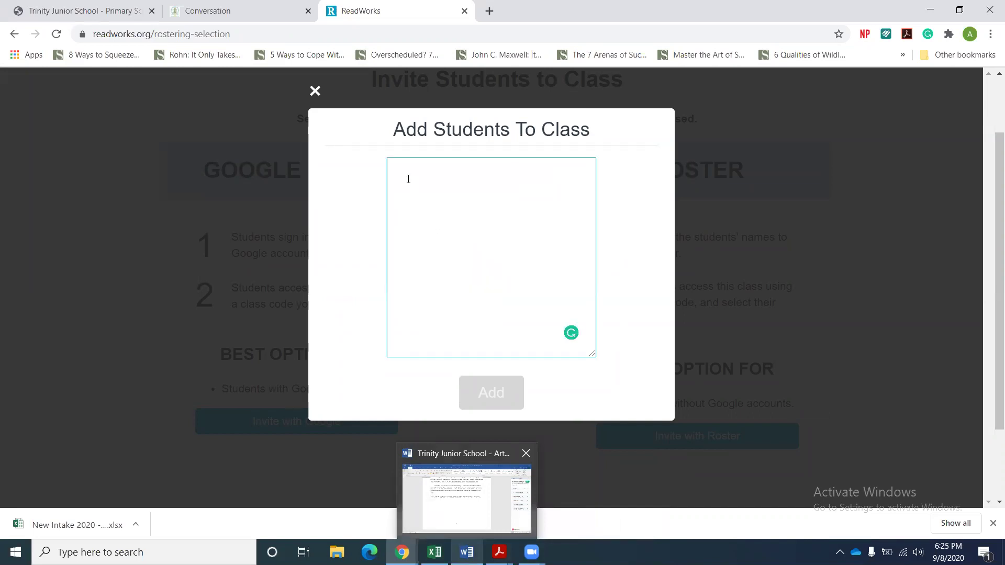
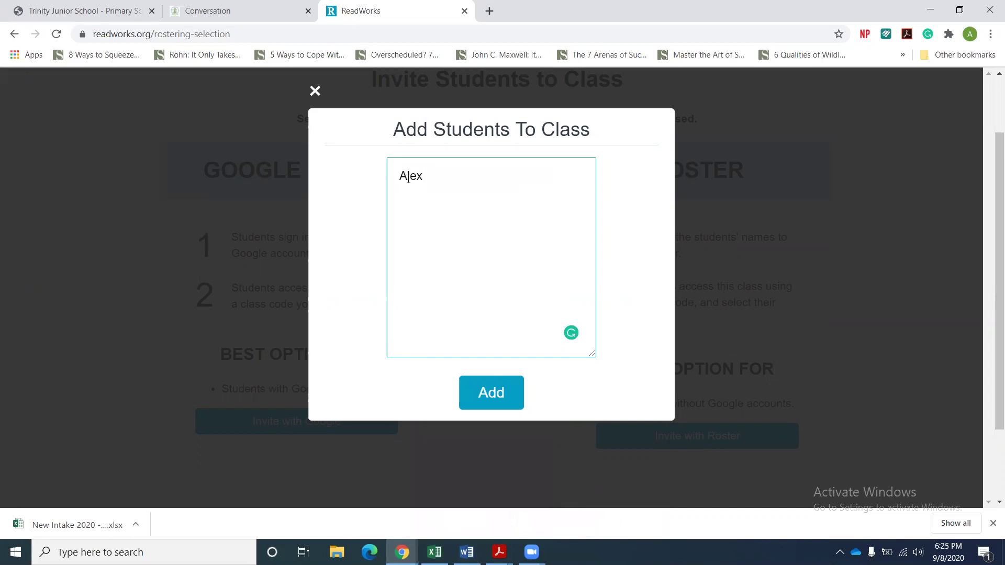
key("Return")
key("Return")
key("Return")
key("Return")
key("Return")
key("Return")
Close the add-students dialog and open the Grade 5 B - 2020 - 2021 class roster.
left_click(315, 92)
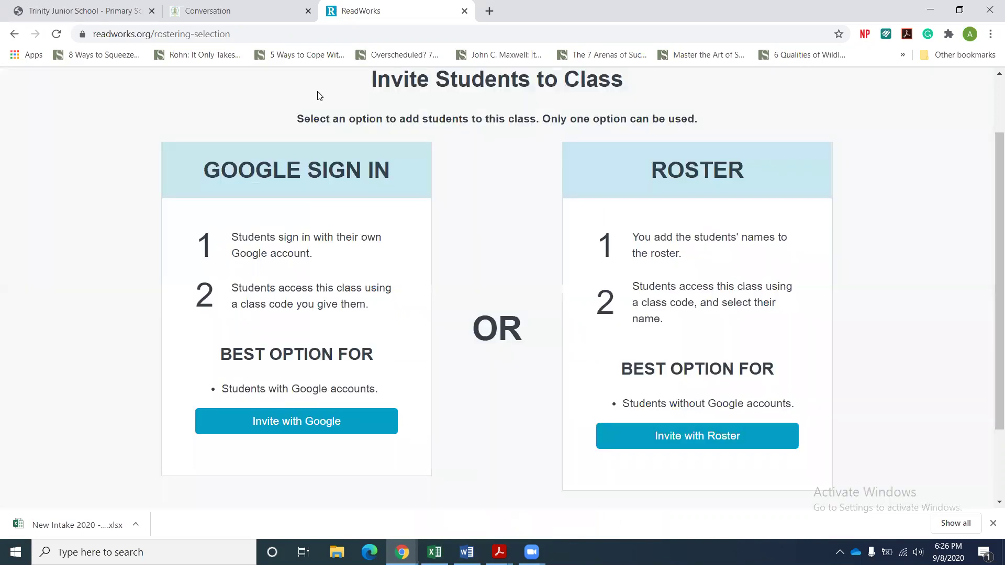
scroll(989, 115, "up", 2)
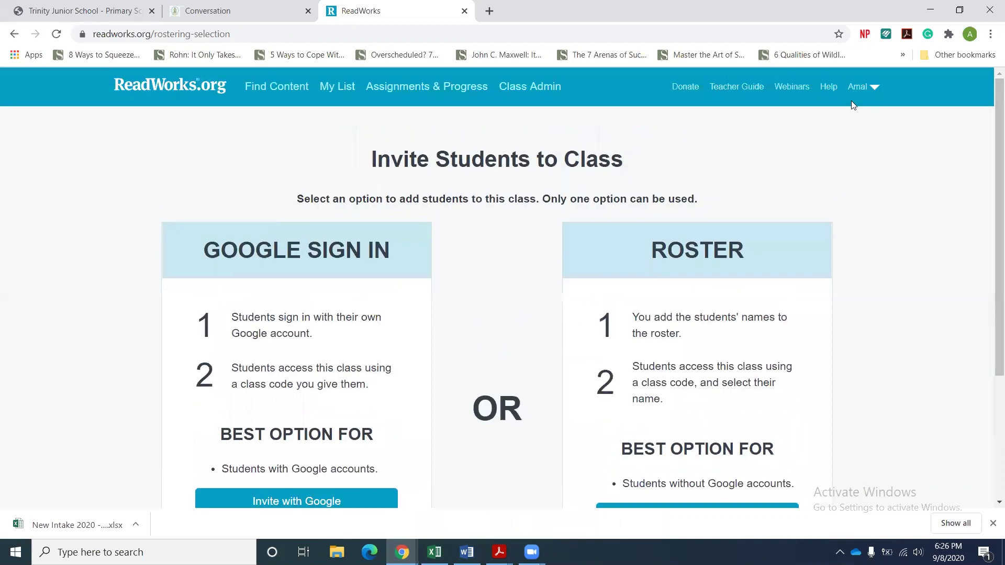
left_click(516, 89)
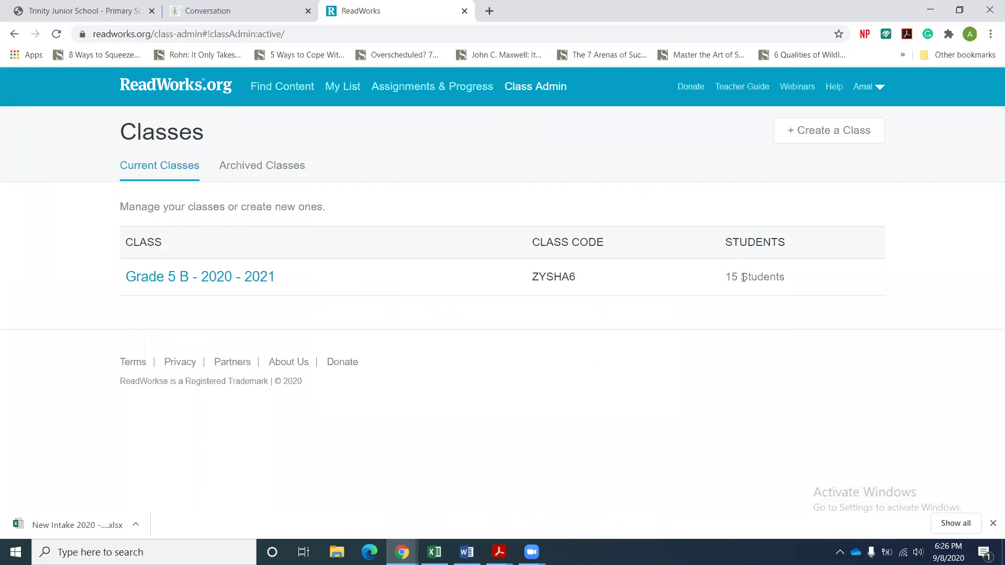
left_click(224, 283)
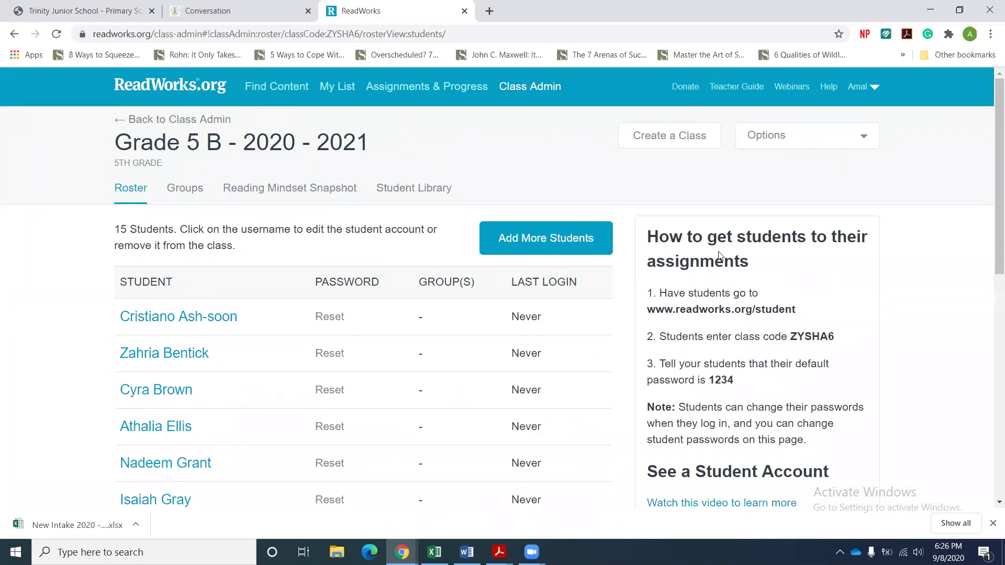
Highlight the class code and default student password in the roster's help panel.
left_click_drag(996, 179, 991, 234)
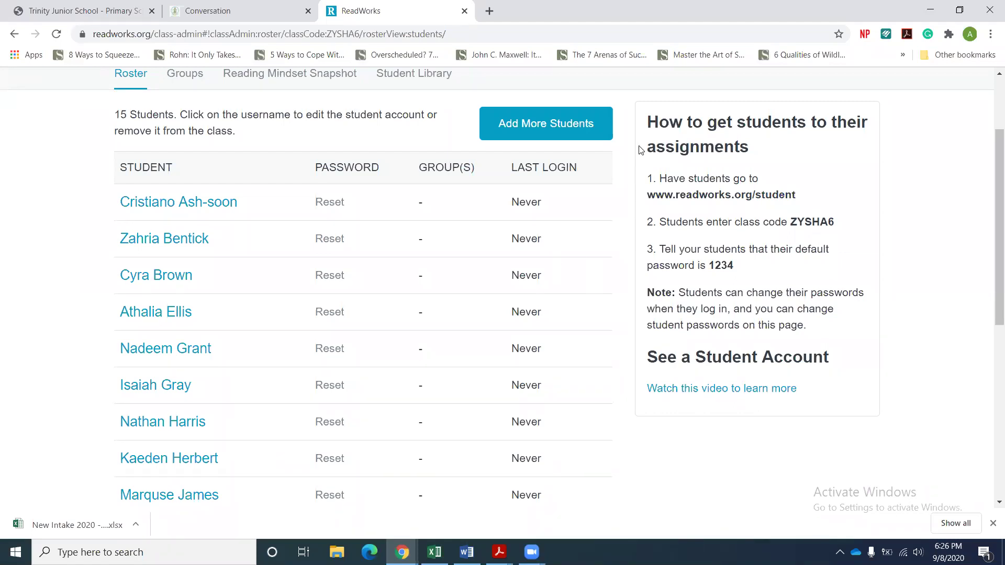
left_click_drag(647, 123, 841, 376)
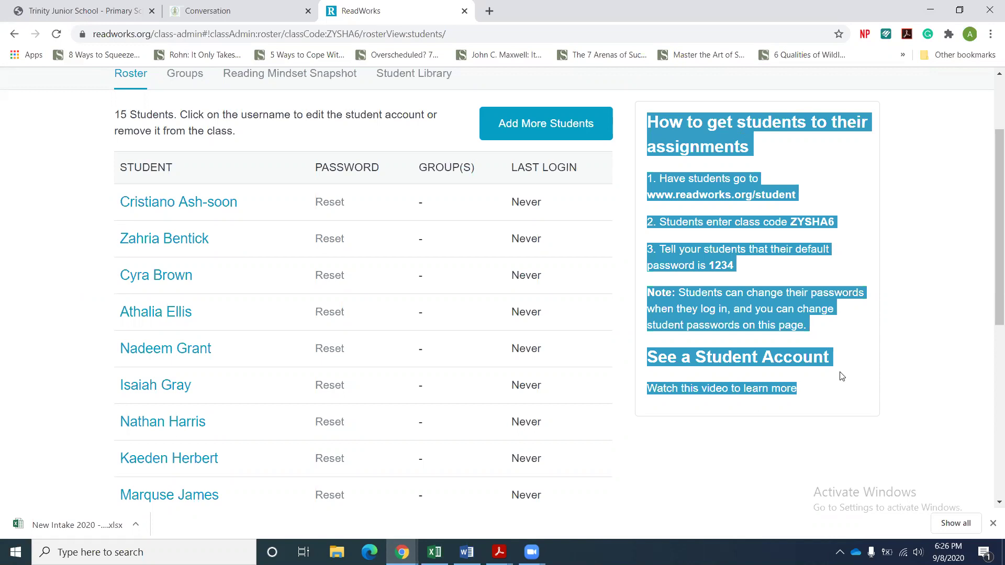
left_click(841, 207)
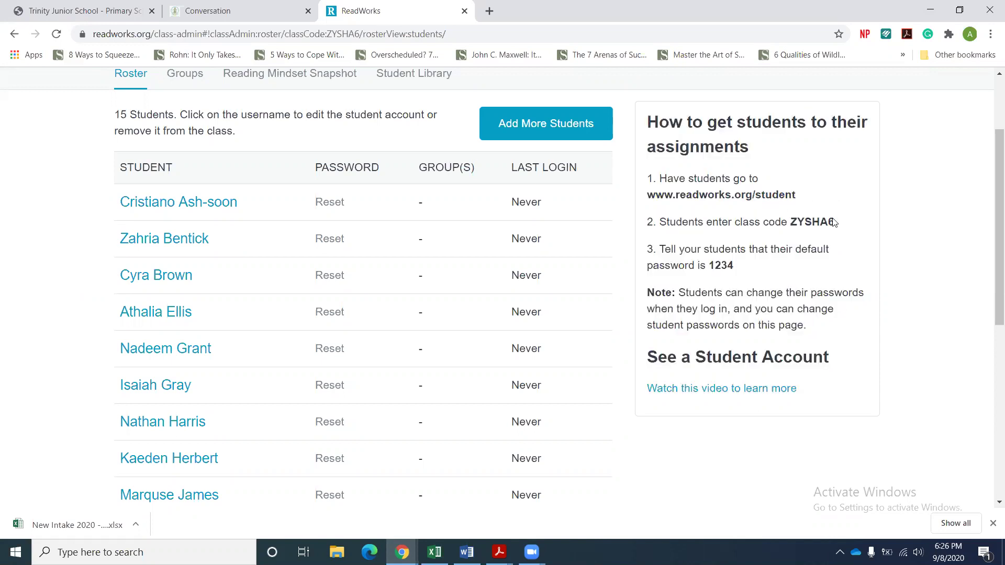
left_click_drag(838, 222, 791, 219)
left_click_drag(734, 269, 711, 270)
left_click(743, 305)
scroll(999, 73, "up", 2)
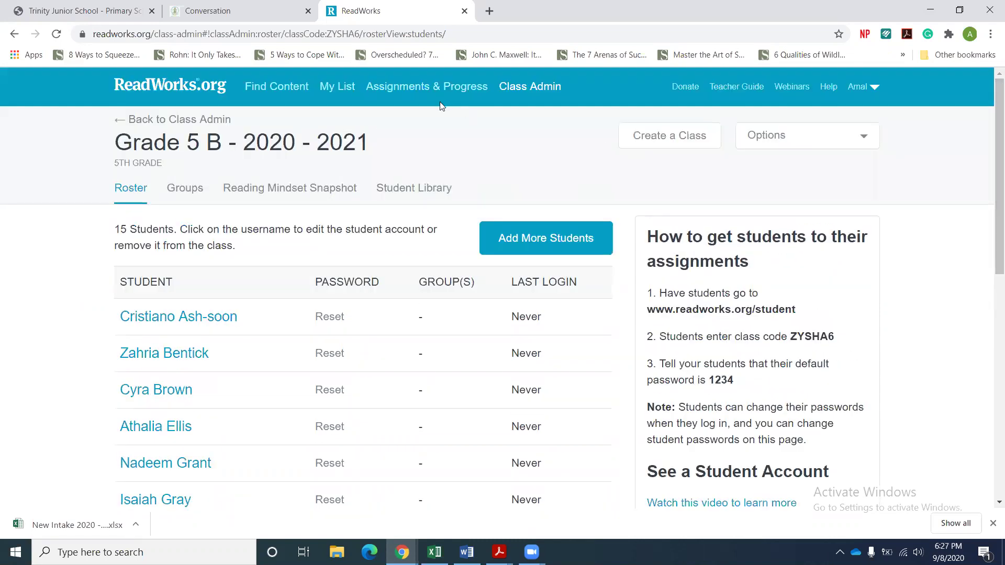
Filter Find Content to grade 2 Reading Passages with Express Question Sets, down to Solids and Liquids.
left_click(264, 91)
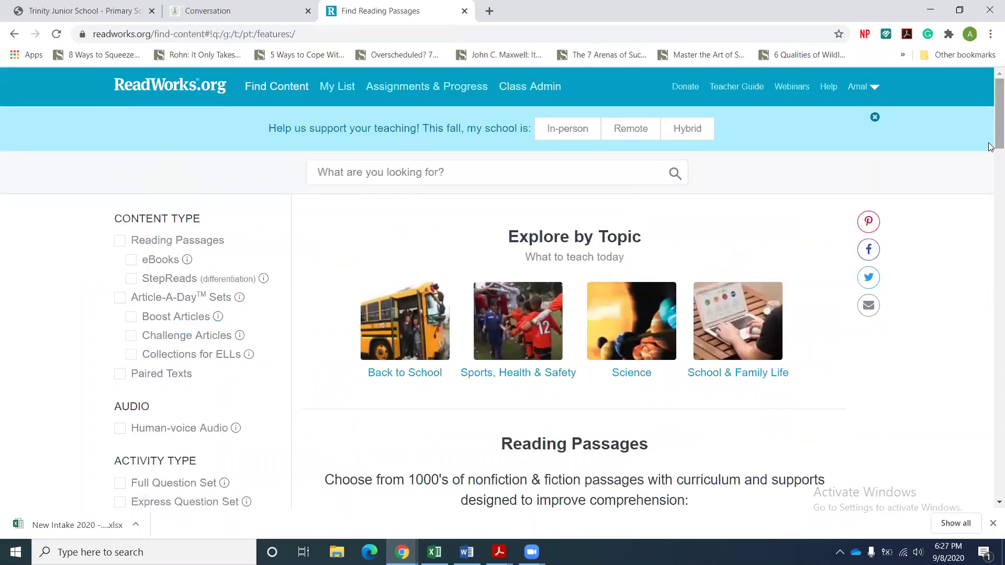
scroll(955, 151, "down", 2)
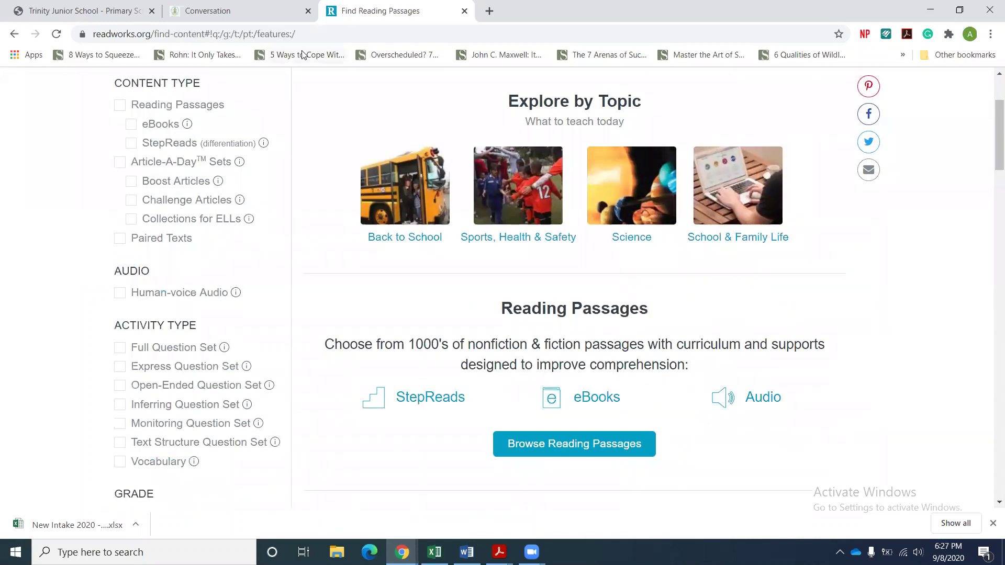
left_click(120, 105)
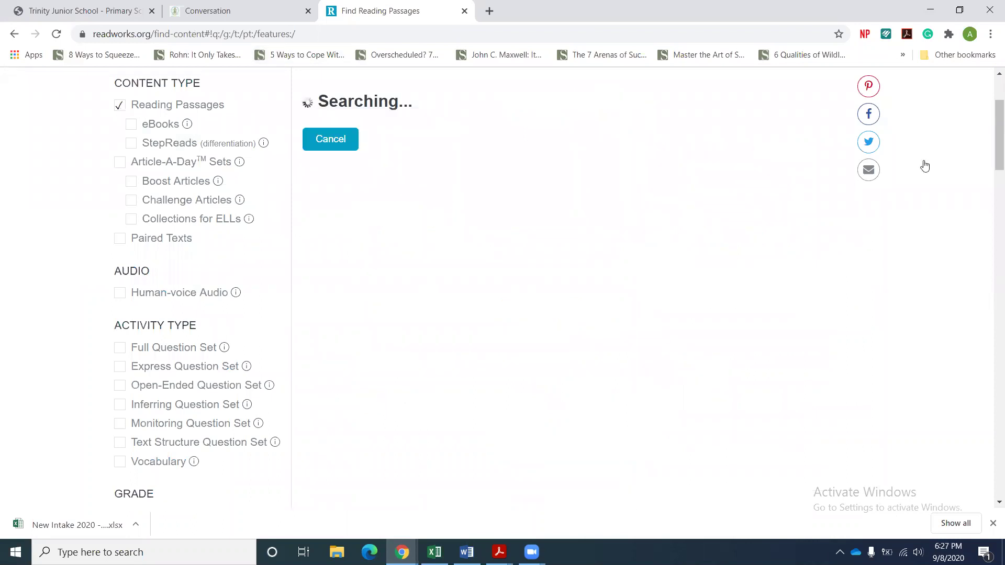
scroll(990, 144, "down", 4)
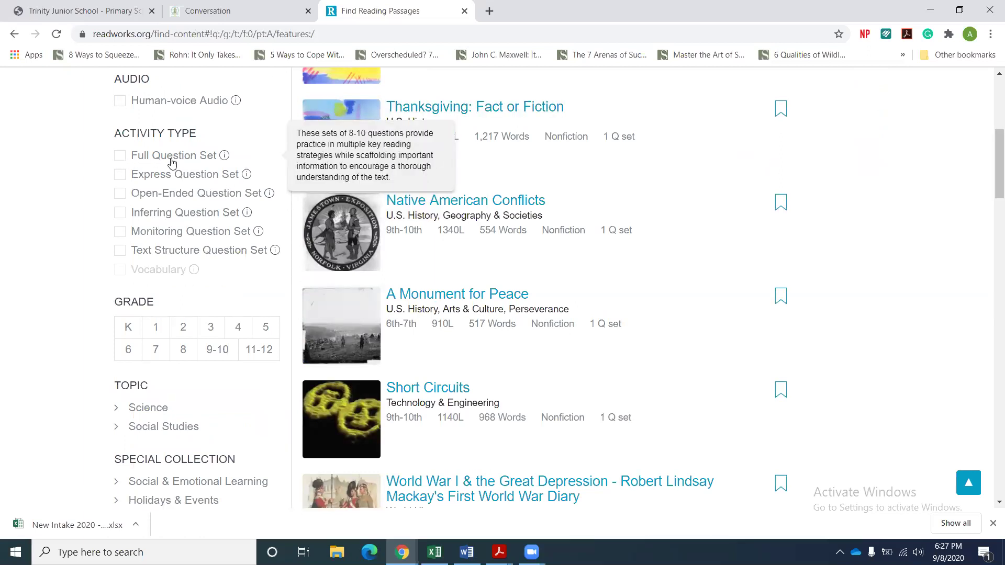
left_click(122, 178)
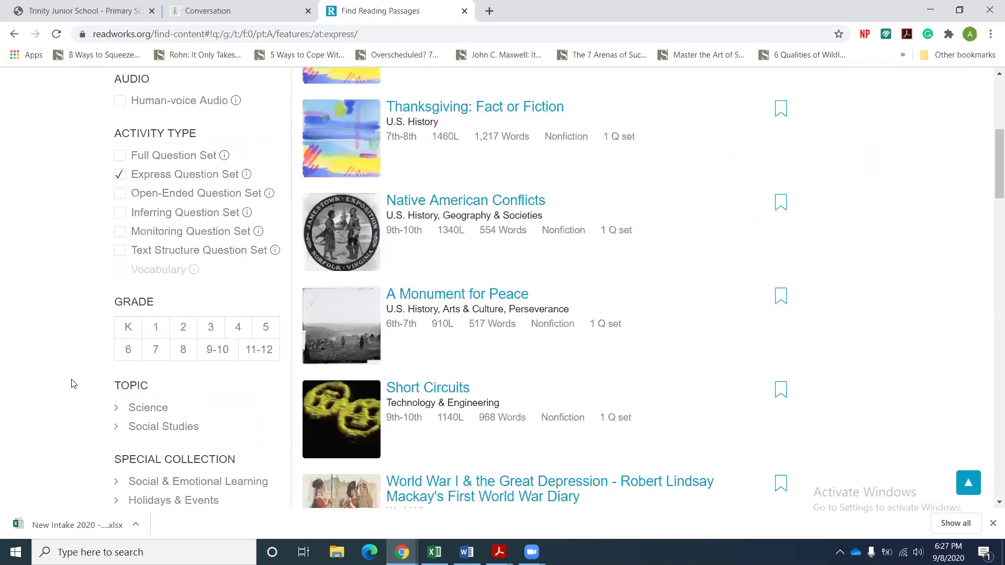
left_click(183, 328)
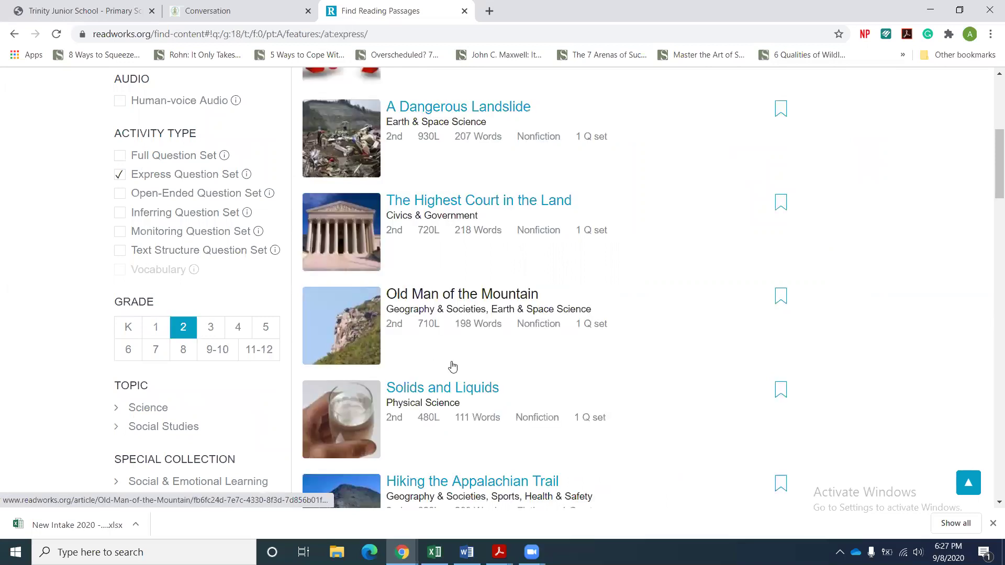
left_click_drag(992, 179, 991, 226)
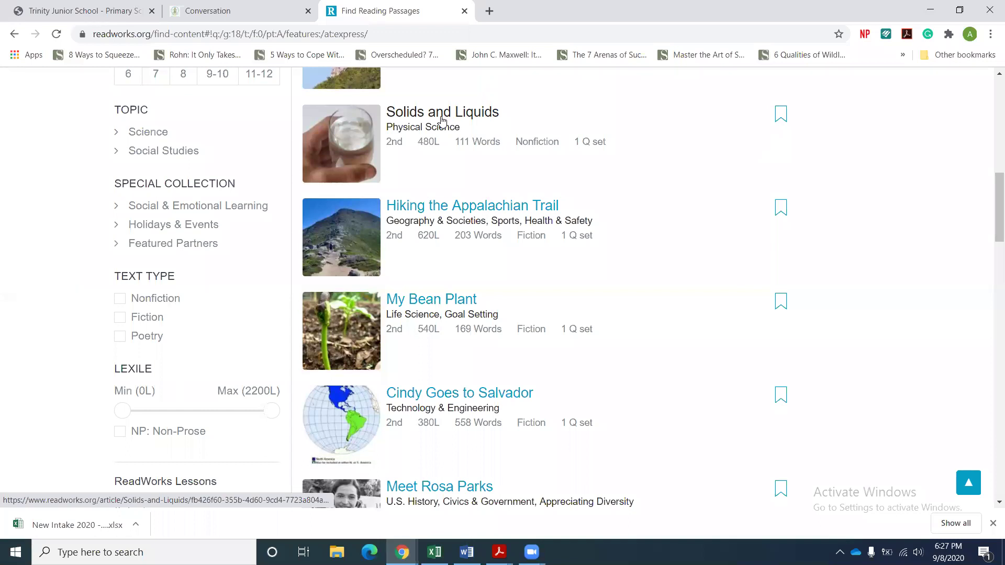
Open the Solids and Liquids passage and scroll through its page.
left_click(443, 120)
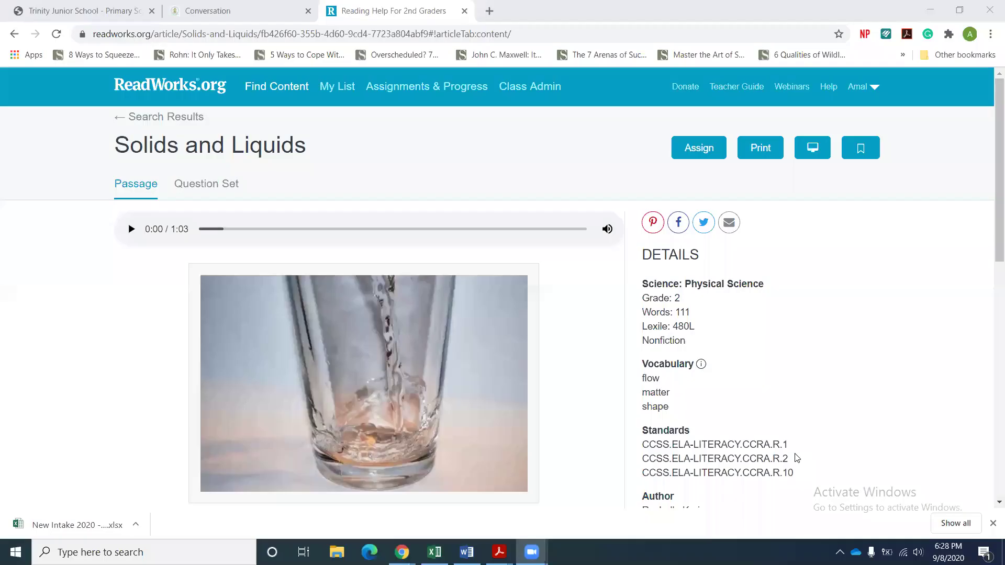
left_click(991, 197)
scroll(991, 220, "down", 3)
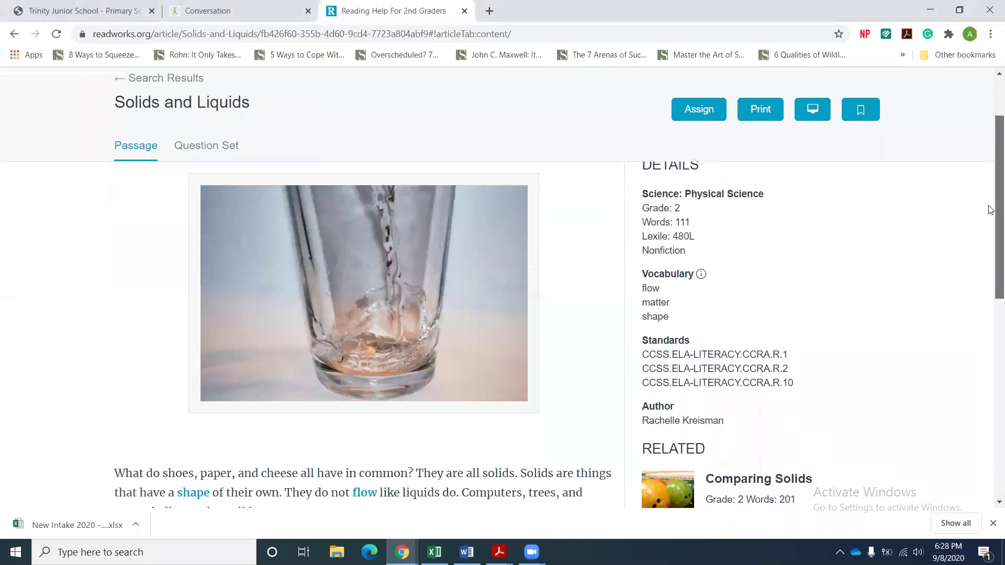
scroll(991, 245, "down", 4)
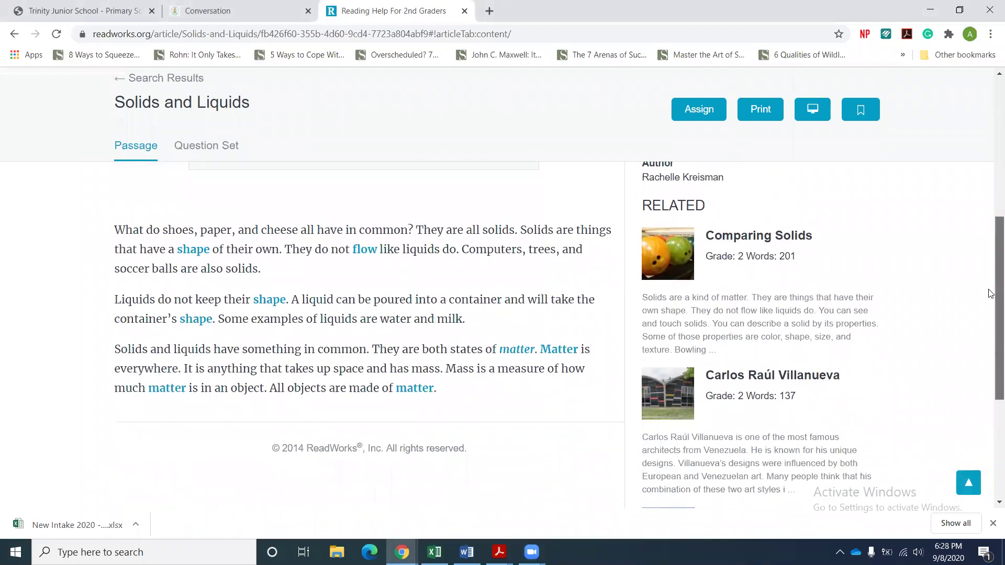
scroll(991, 264, "up", 1)
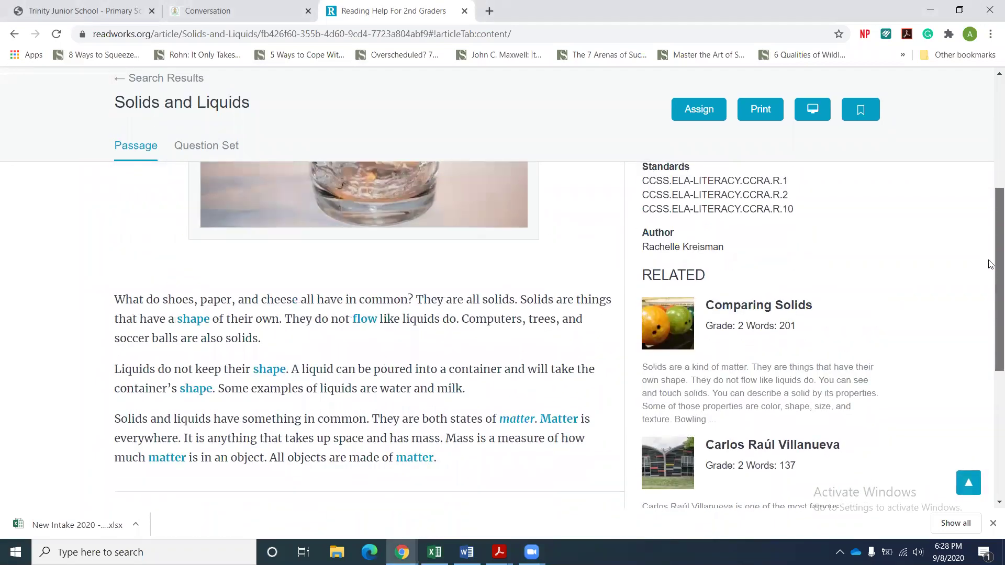
scroll(991, 265, "up", 1)
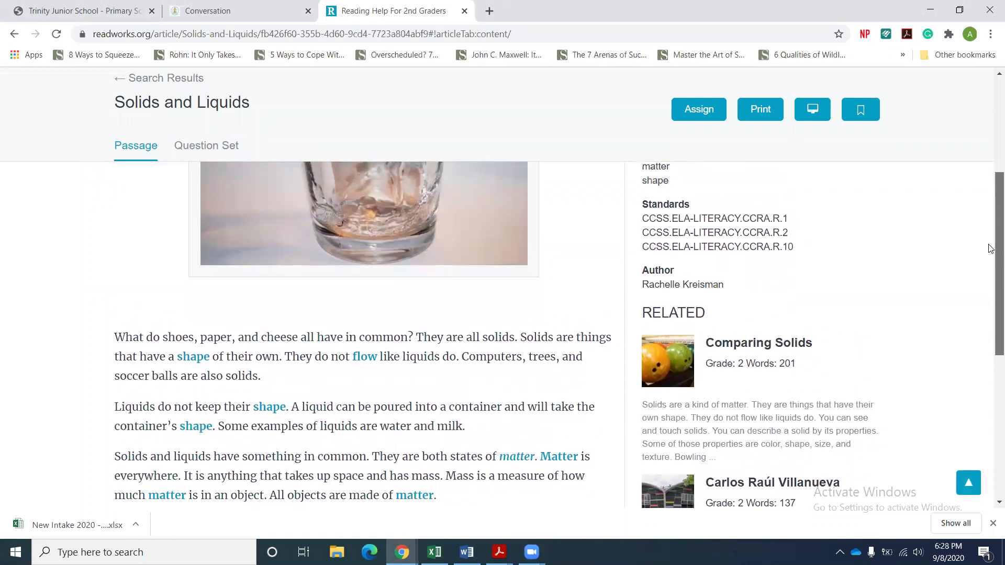
scroll(991, 252, "up", 1)
scroll(992, 257, "down", 2)
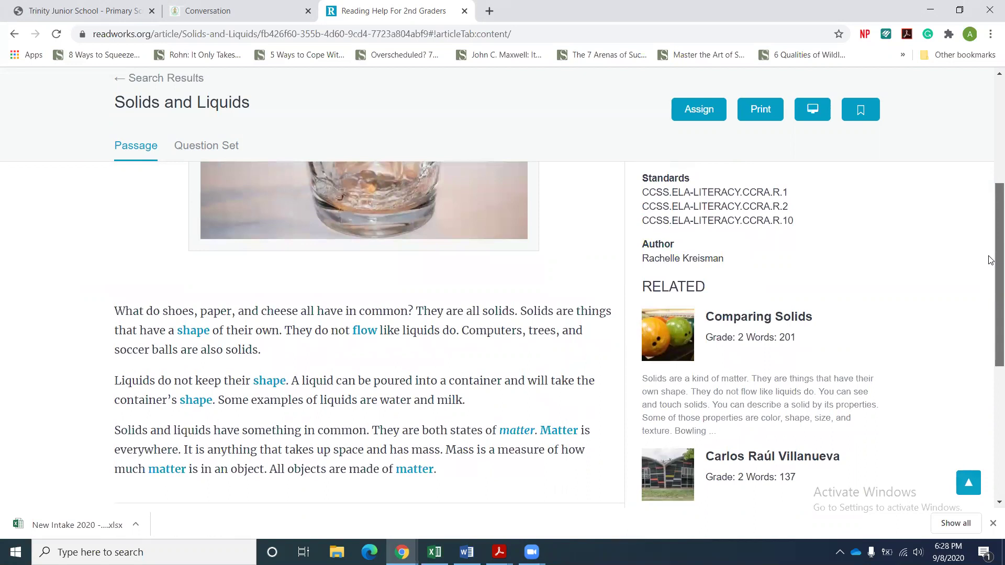
scroll(992, 236, "up", 4)
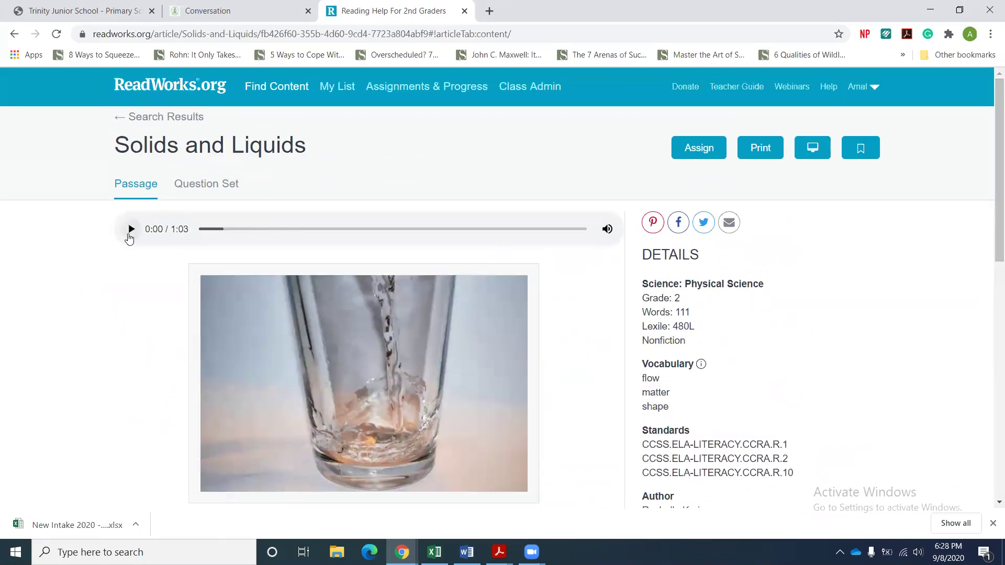
Play the passage's audio narration and pause it at 0:11.
left_click(130, 234)
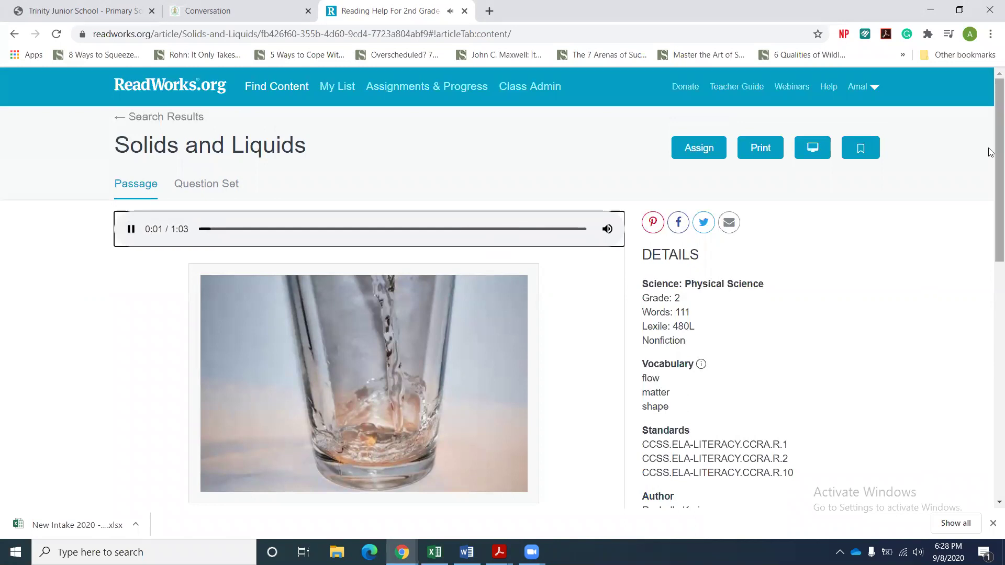
left_click_drag(991, 150, 991, 284)
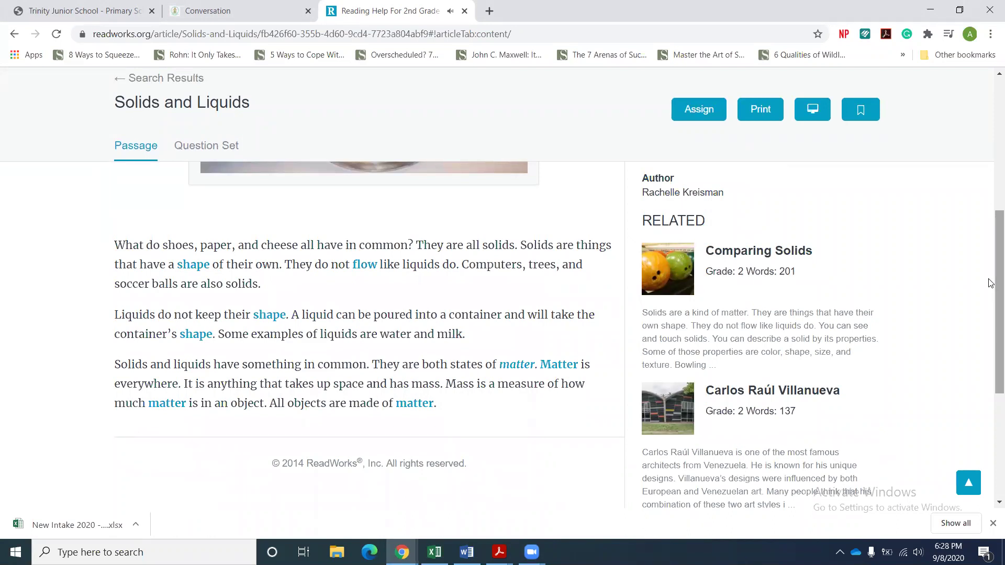
left_click_drag(991, 283, 991, 170)
left_click(130, 189)
left_click_drag(991, 142, 989, 103)
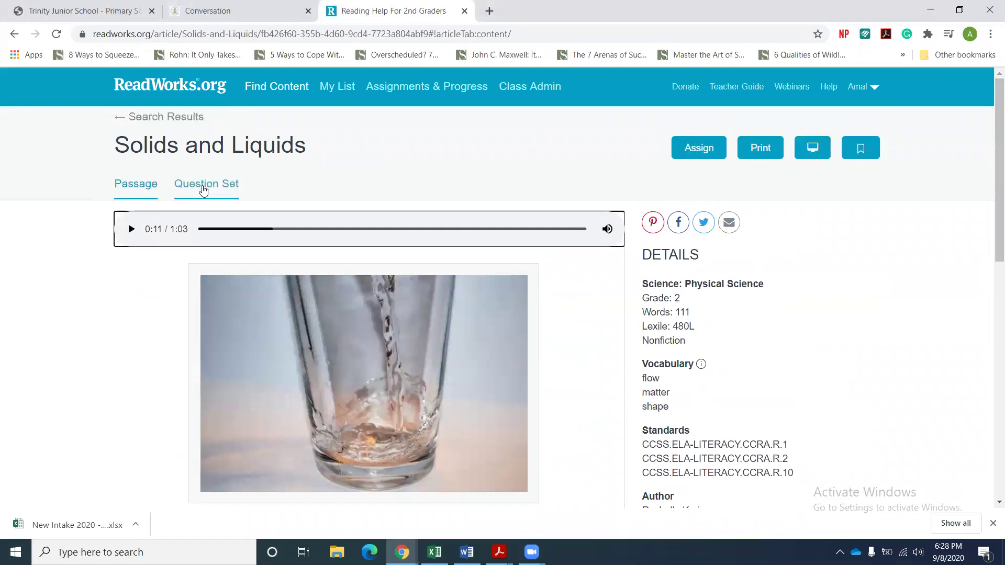
Switch to the Question Set tab and highlight the wording of question 8.
left_click(204, 190)
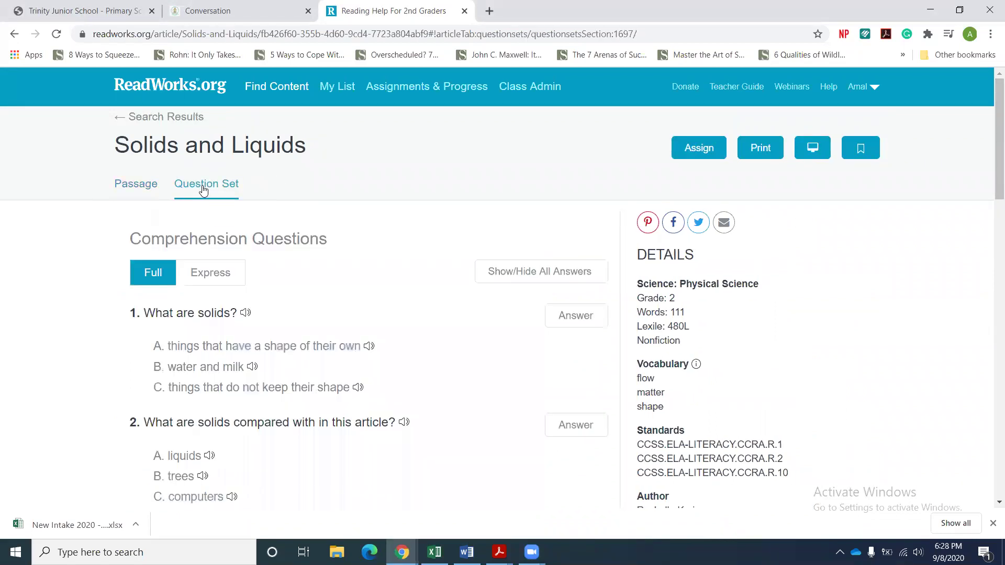
left_click_drag(990, 149, 991, 419)
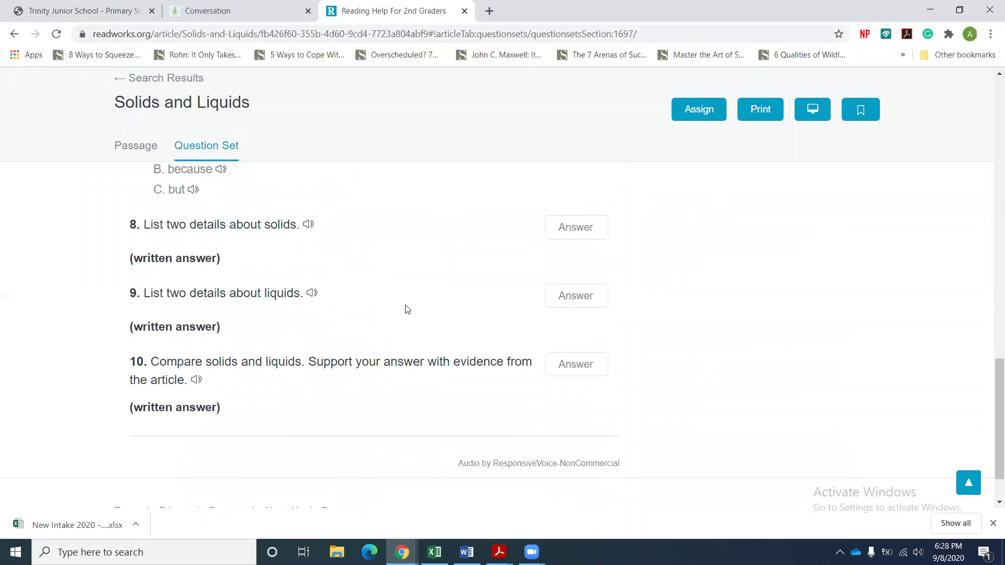
left_click_drag(130, 225, 246, 252)
left_click(247, 252)
left_click_drag(144, 225, 292, 226)
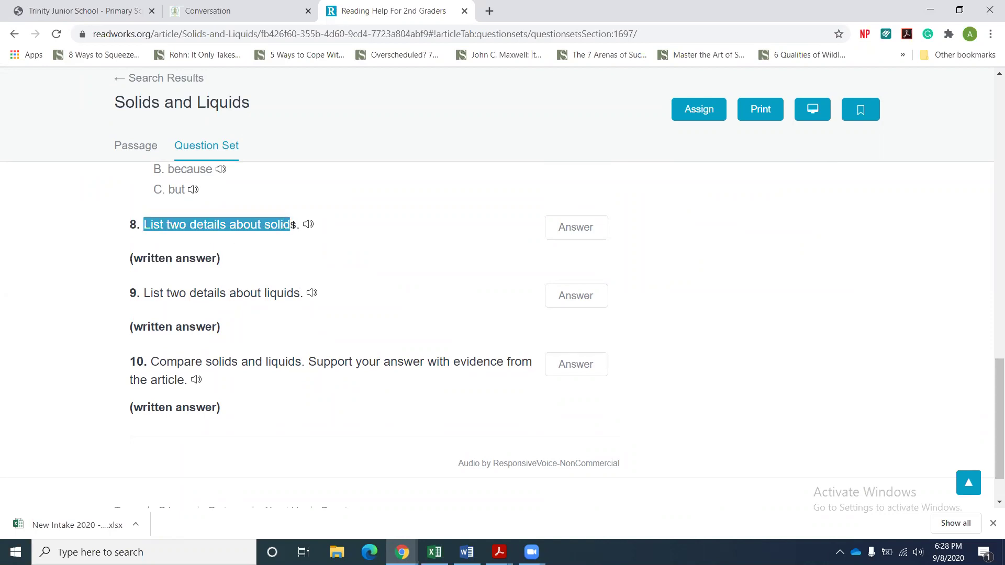
left_click(293, 226)
Scroll back up through the Full comprehension questions.
left_click_drag(992, 366, 992, 102)
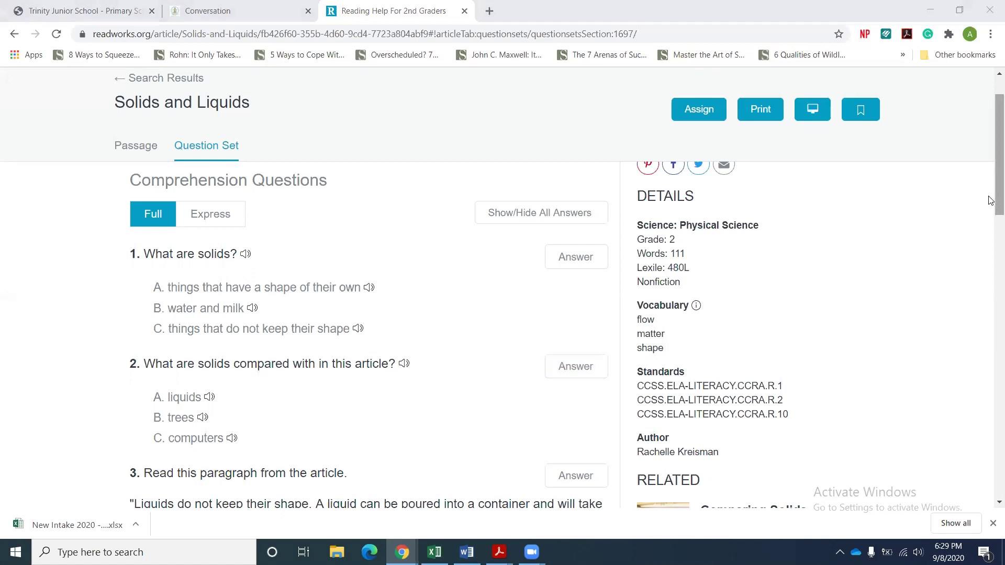
left_click_drag(992, 196, 991, 189)
scroll(991, 189, "up", 1)
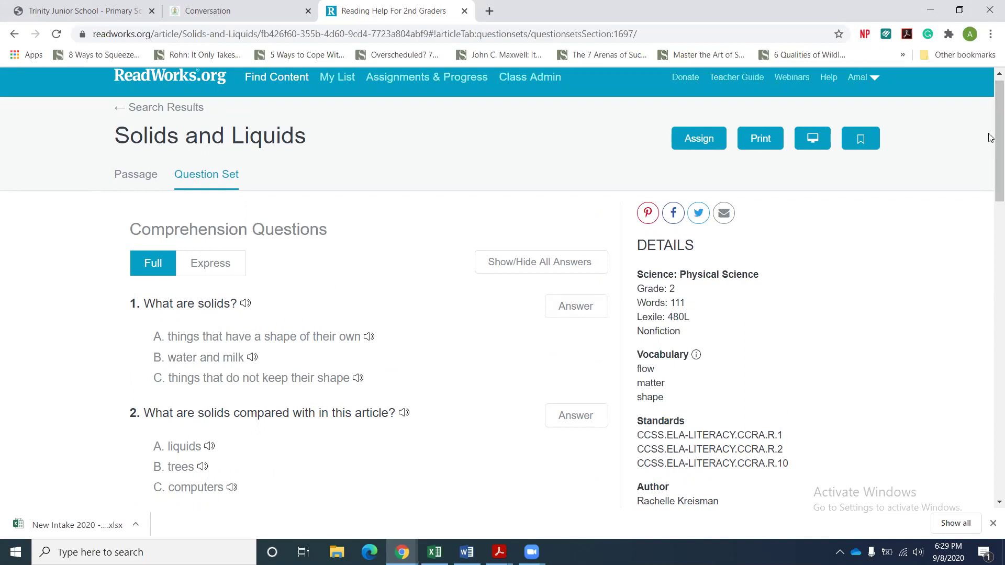
scroll(991, 124, "up", 1)
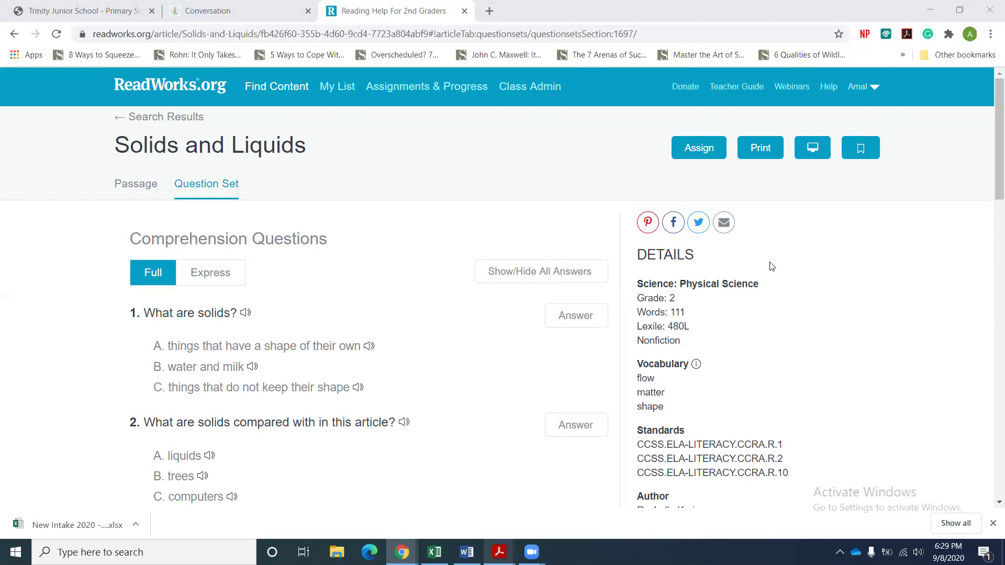
left_click(755, 154)
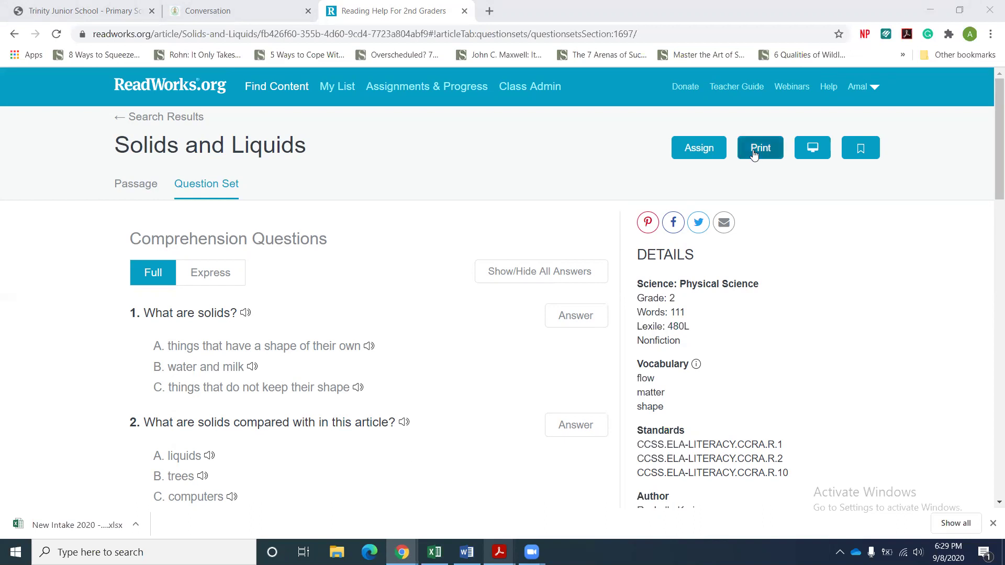
View the passage in Whiteboard/Projector view, acknowledge the annotations notice, then exit that view.
left_click(813, 149)
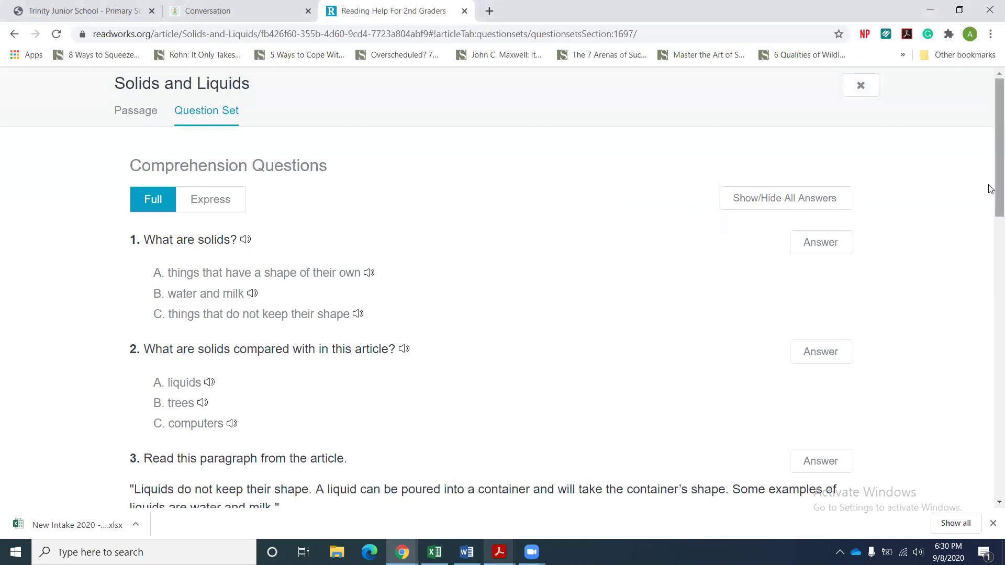
left_click(125, 119)
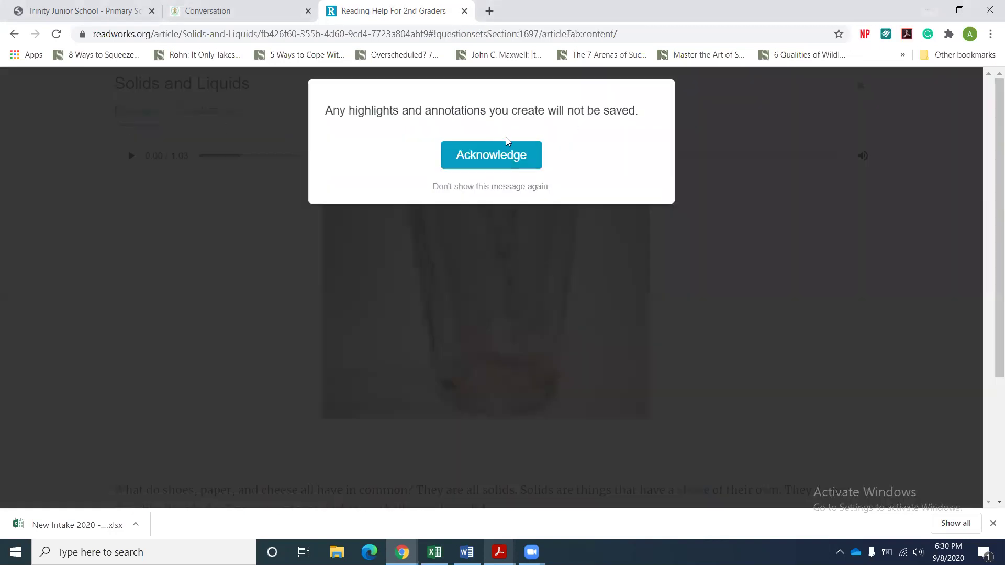
left_click(469, 153)
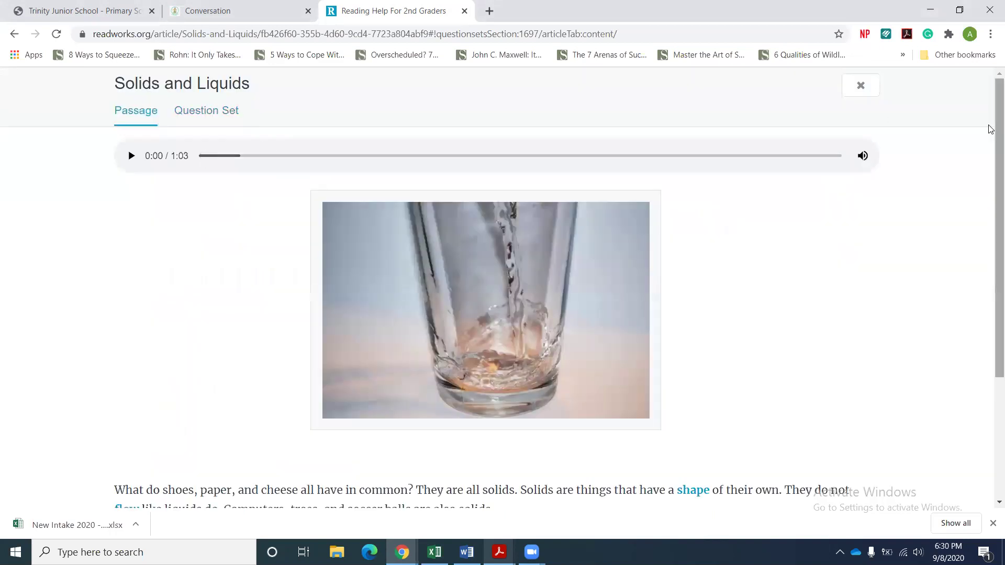
left_click(849, 85)
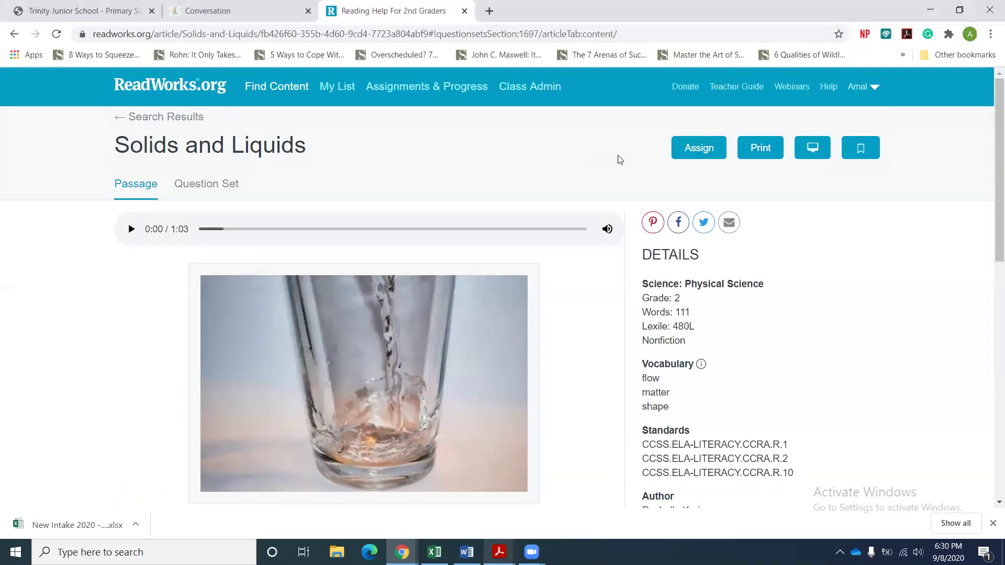
Assign Solids and Liquids to Grade 5 B's whole class, due 9/10/2020, then return to Find Content.
left_click(688, 153)
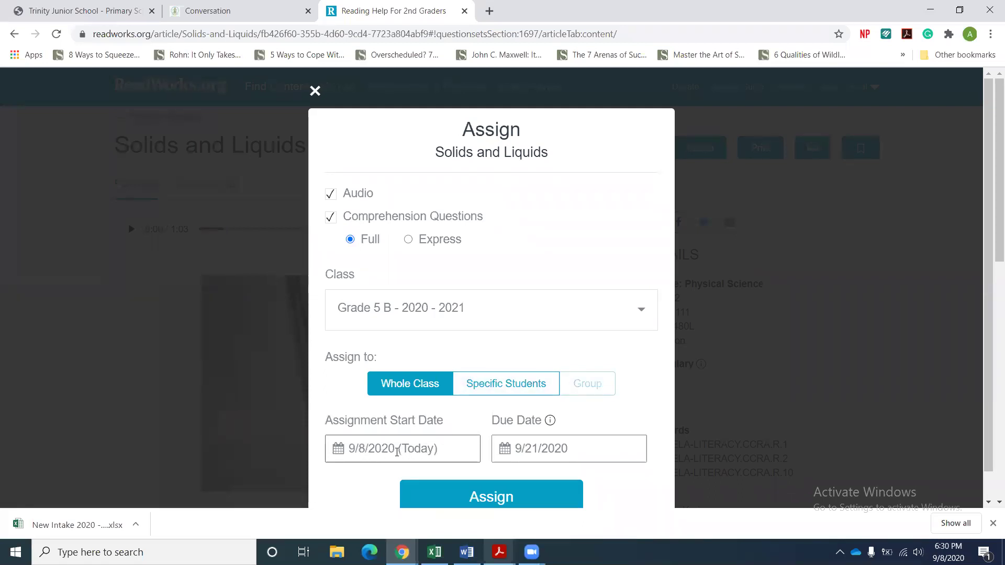
left_click(582, 450)
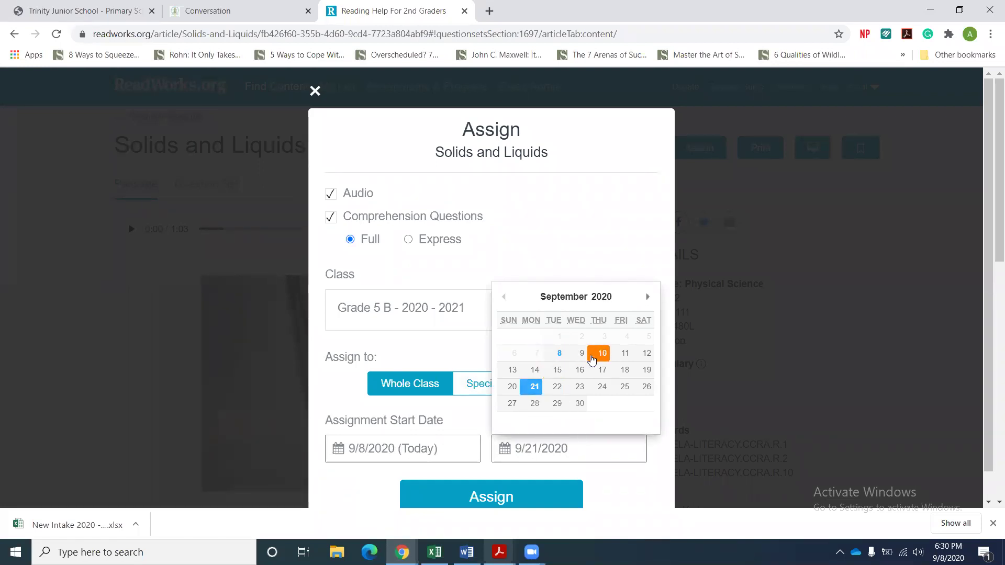
left_click(602, 358)
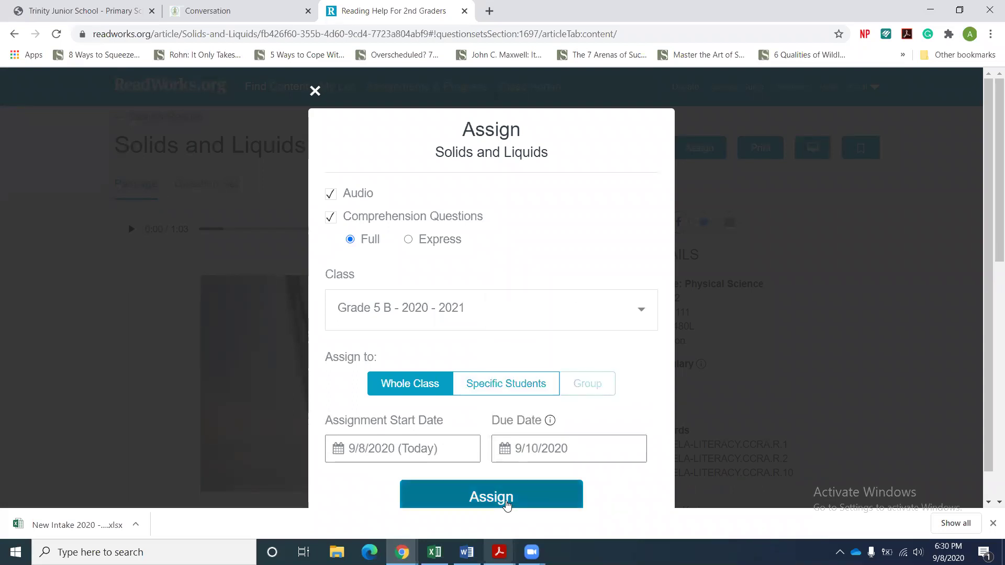
left_click(507, 501)
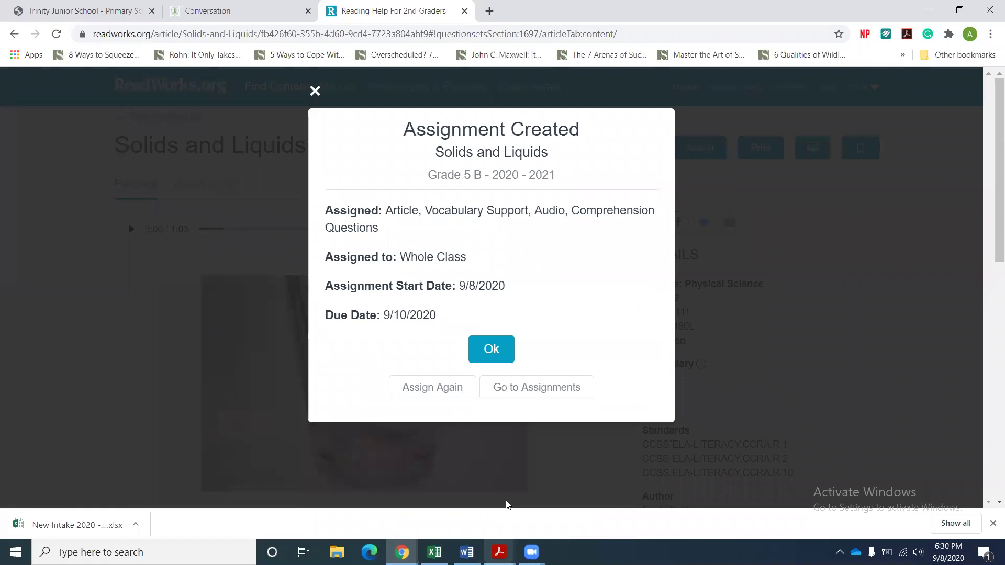
left_click(499, 359)
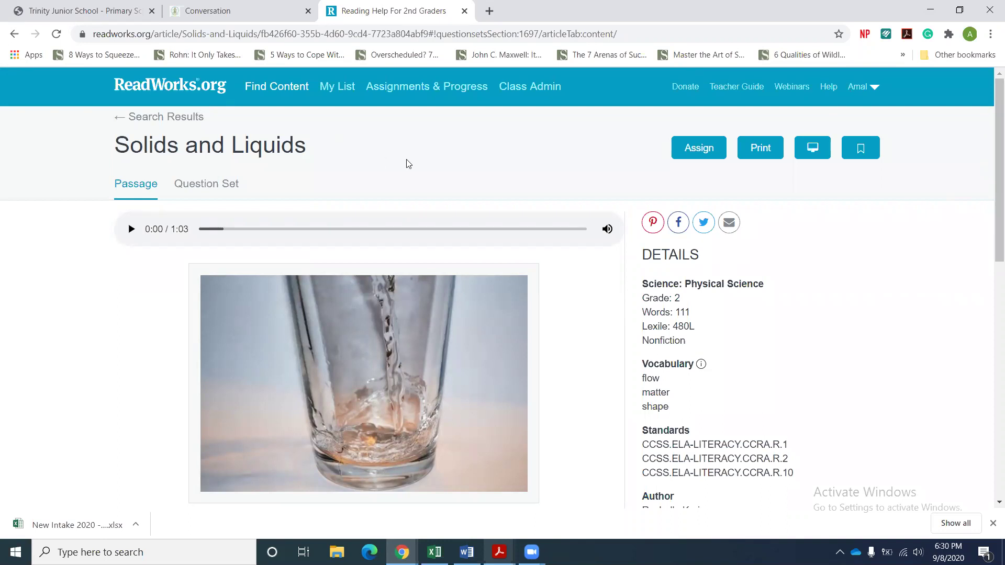
left_click(284, 85)
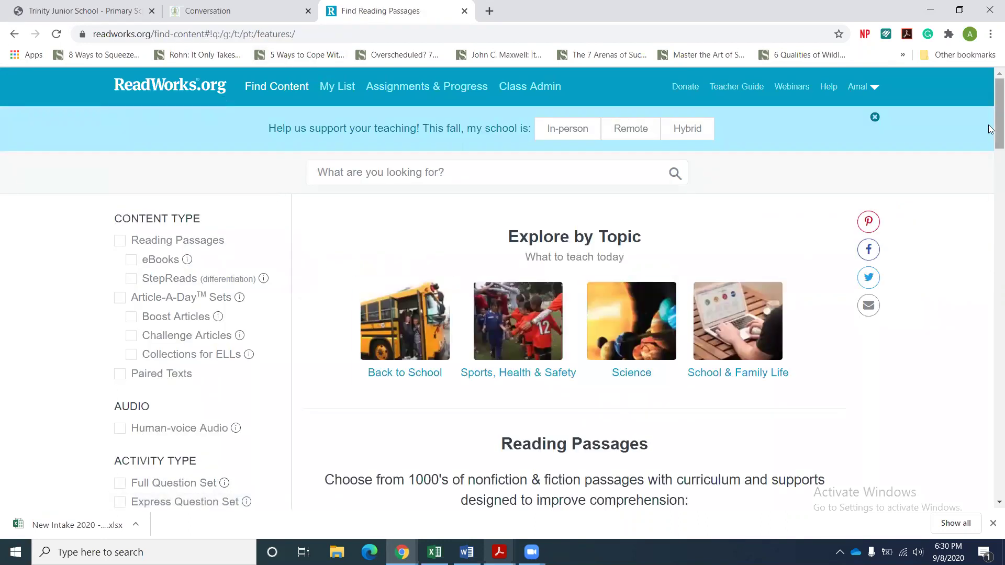
On Assignments & Progress, check Grade 5 B's Future, Past and Current Assignments tabs.
scroll(991, 129, "down", 5)
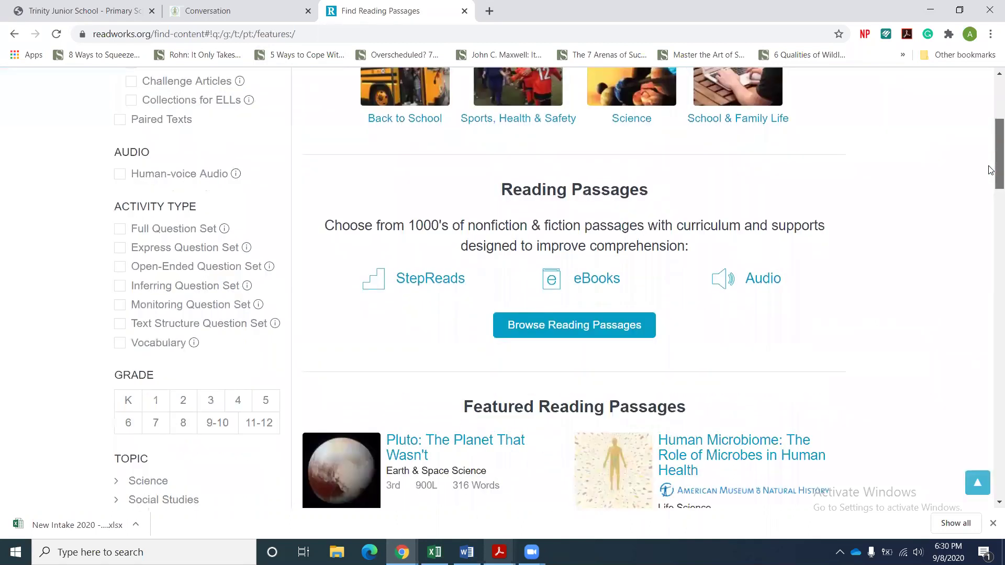
scroll(990, 154, "up", 2)
scroll(990, 152, "up", 2)
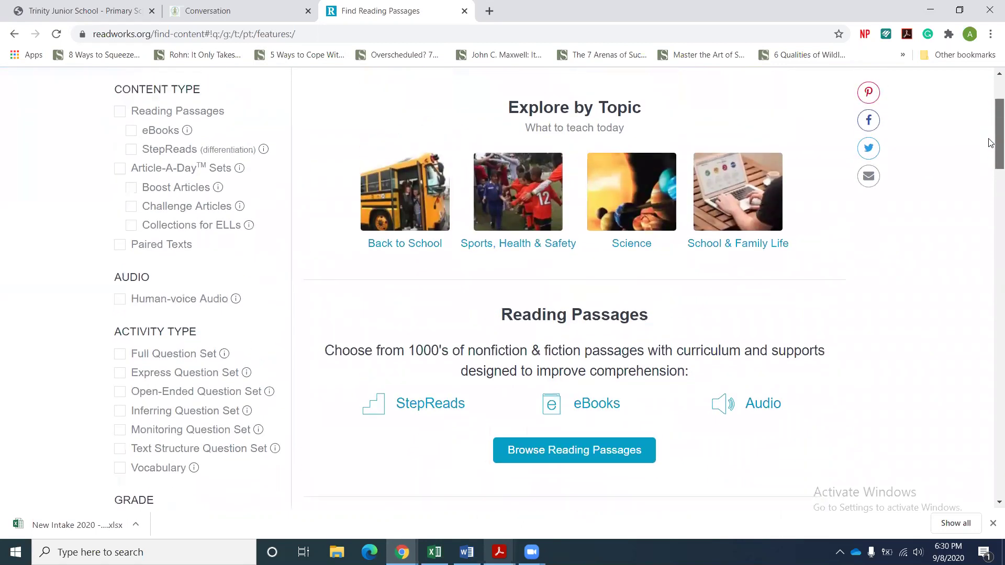
scroll(991, 139, "up", 2)
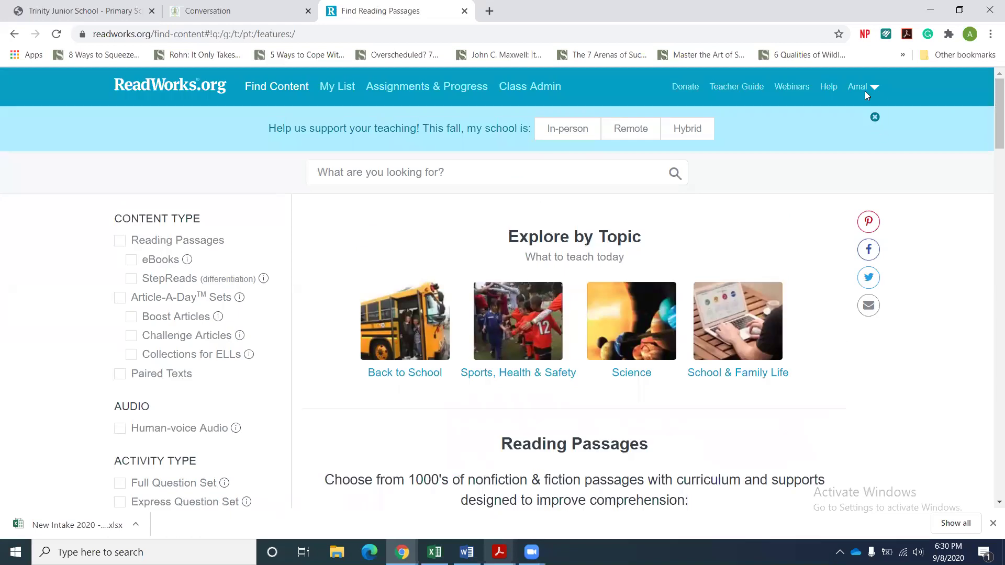
left_click(423, 88)
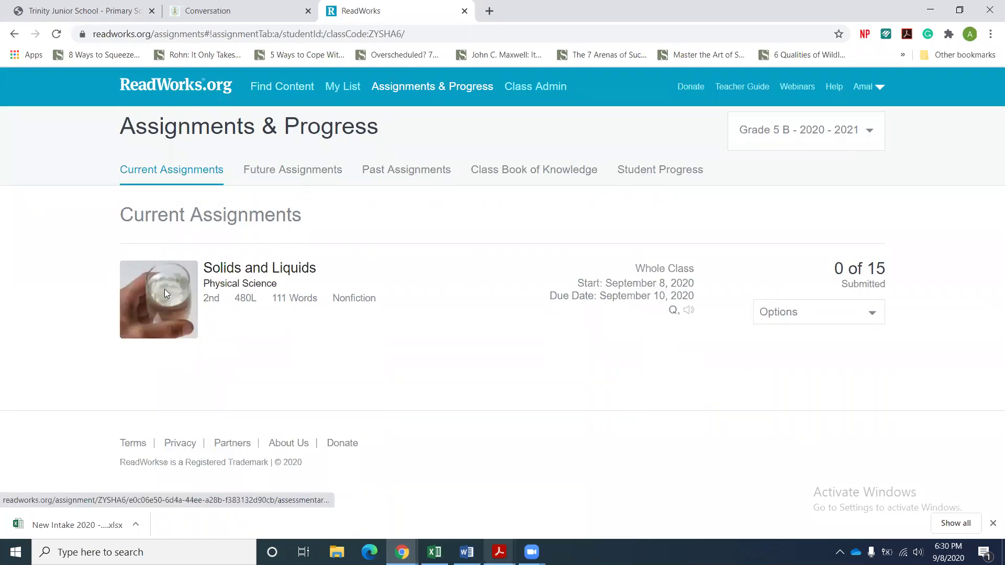
left_click(292, 174)
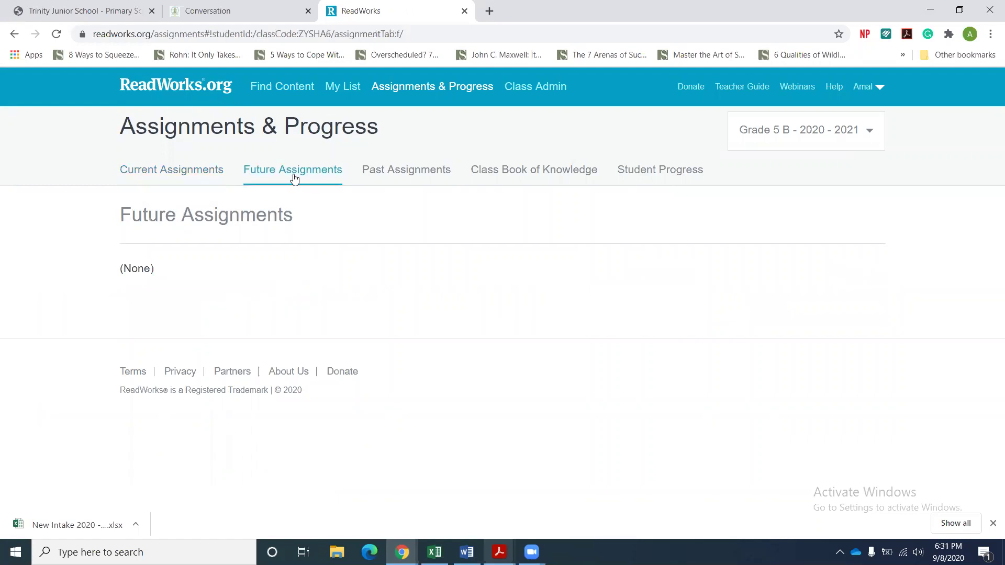
left_click(390, 174)
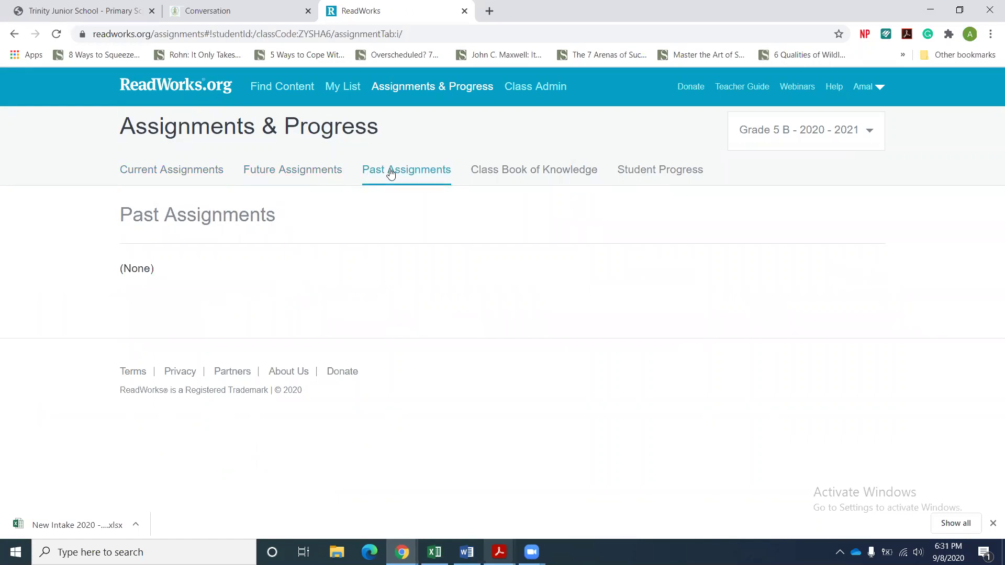
left_click(184, 177)
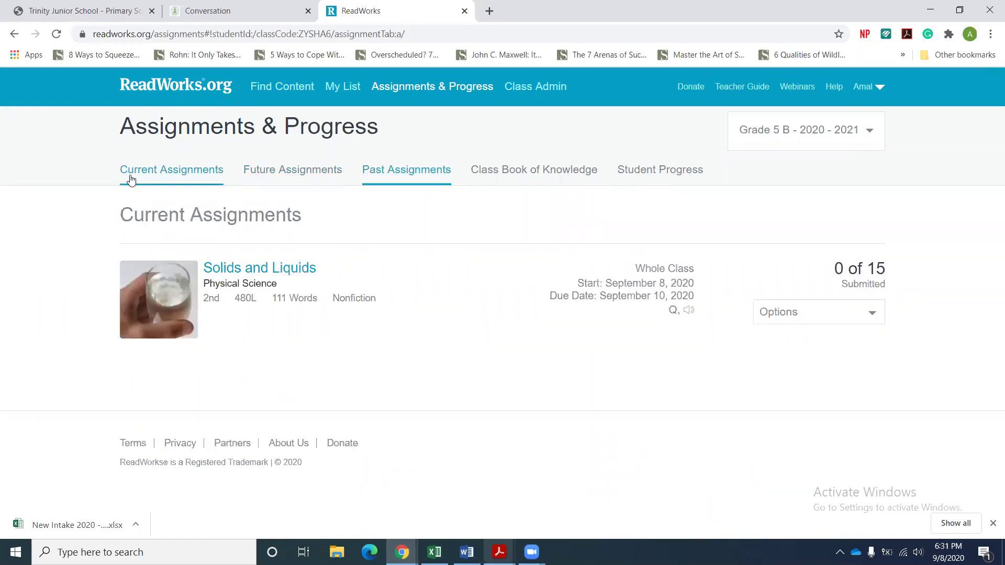
Review the Solids and Liquids results (0/15 submitted), then log out of the teacher account.
left_click(279, 276)
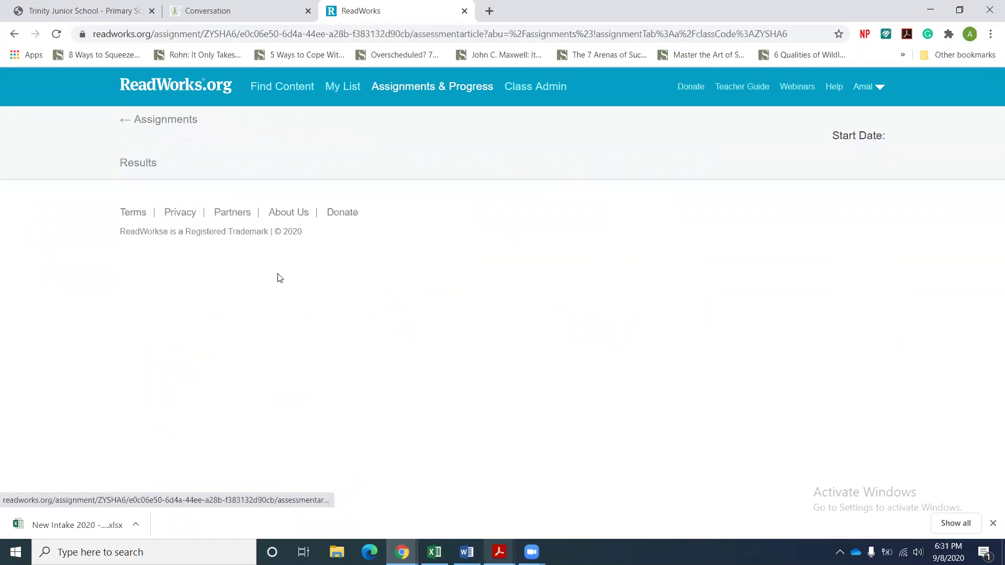
left_click_drag(992, 156, 991, 220)
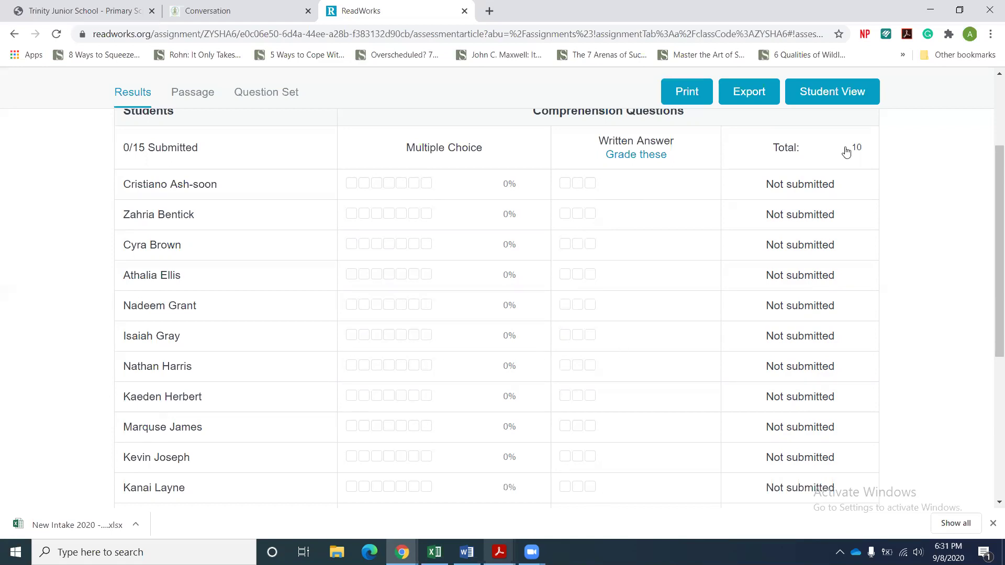
left_click(992, 107)
left_click(864, 86)
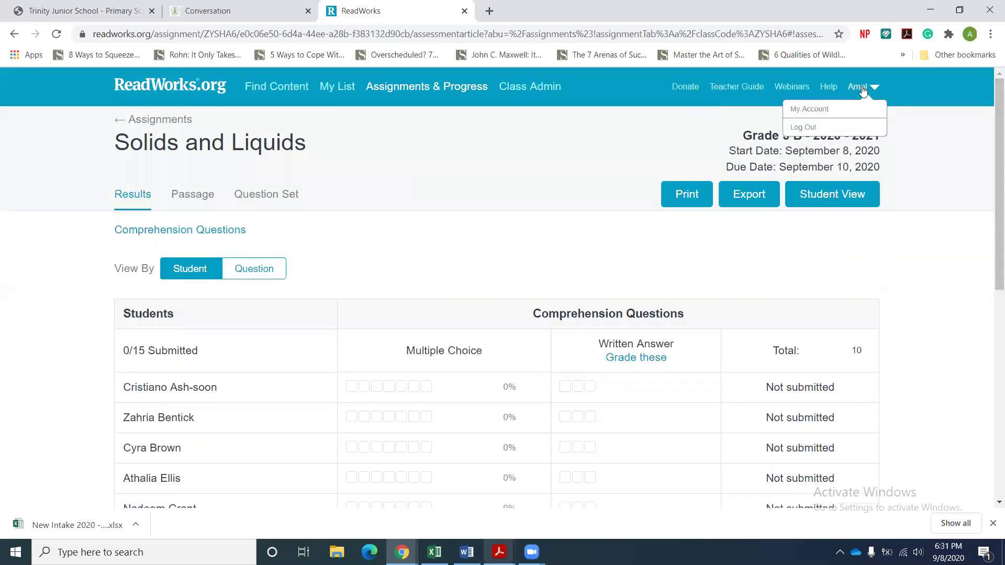
left_click(810, 132)
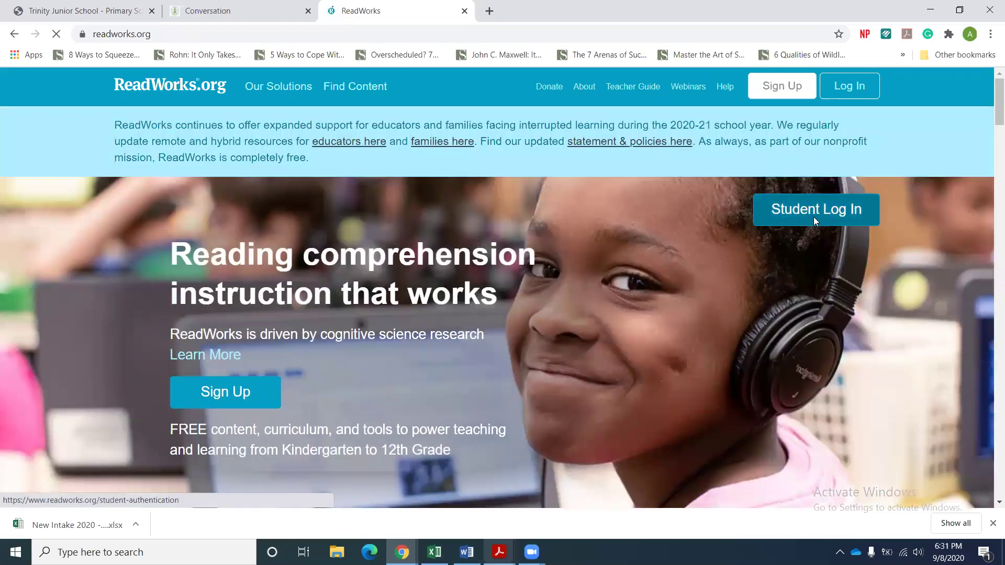
Try Student Log In, clear the wrongly autofilled class code, and return to the home page.
left_click(814, 217)
left_click(524, 297)
left_click(446, 324)
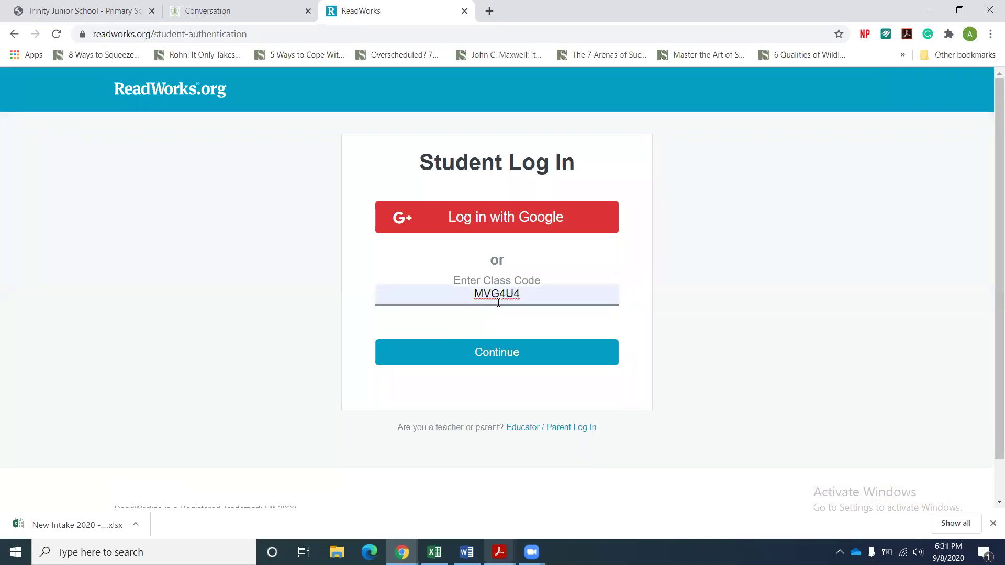
key("BackSpace")
key("BackSpace")
key("BackSpace")
key("BackSpace")
key("BackSpace")
key("BackSpace")
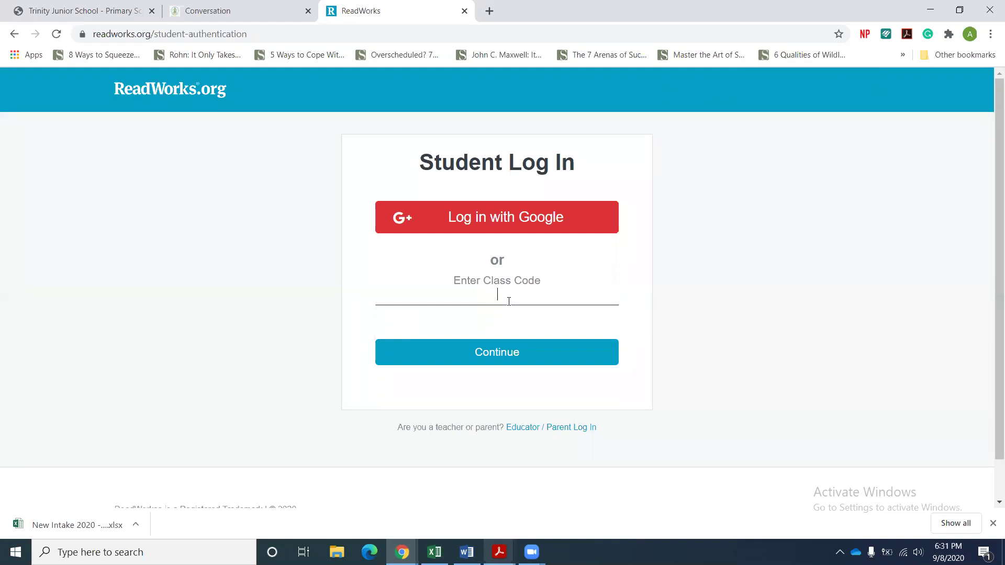
left_click(155, 90)
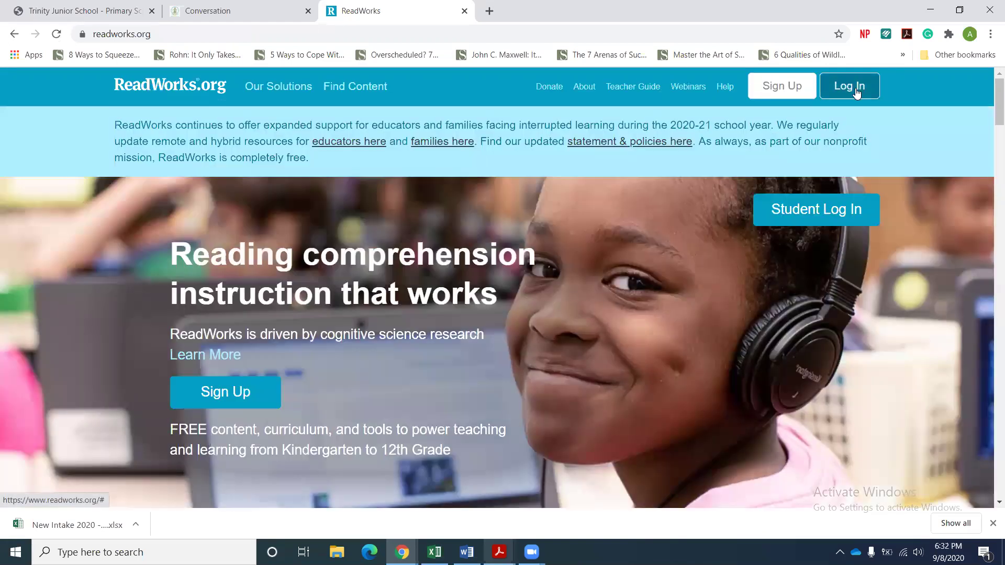
Log back in as the teacher with the saved e-mail and the account password.
left_click(854, 90)
left_click(473, 237)
left_click(442, 267)
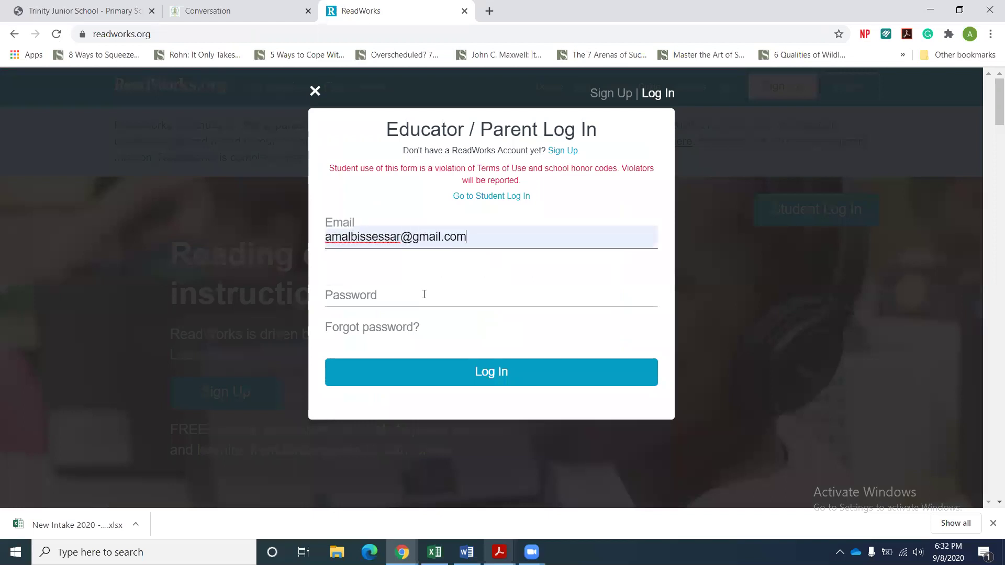
left_click(425, 294)
type("•••")
key("Return")
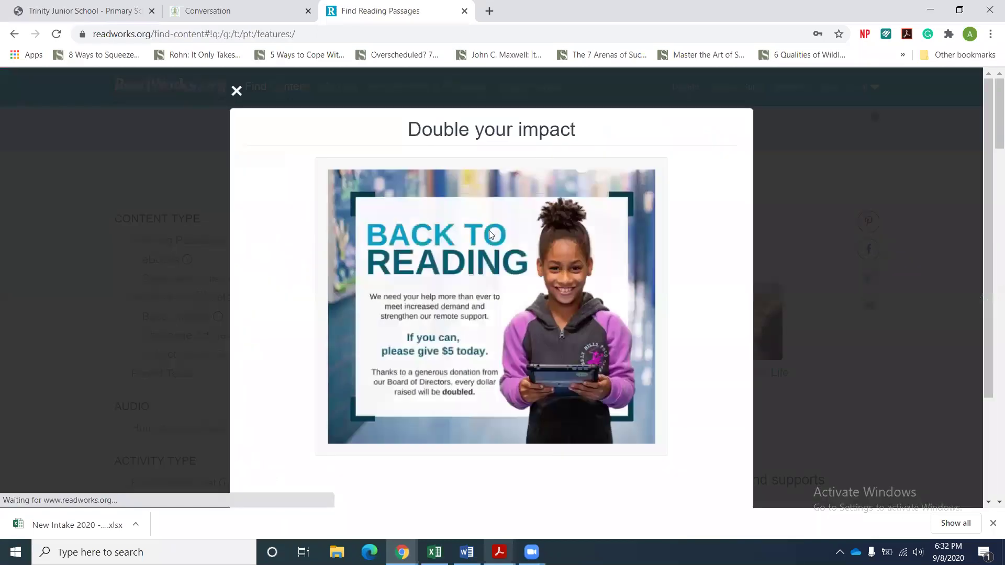
Dismiss the donation popup, copy the Grade 5 B class code from Class Admin, and log out.
left_click(237, 91)
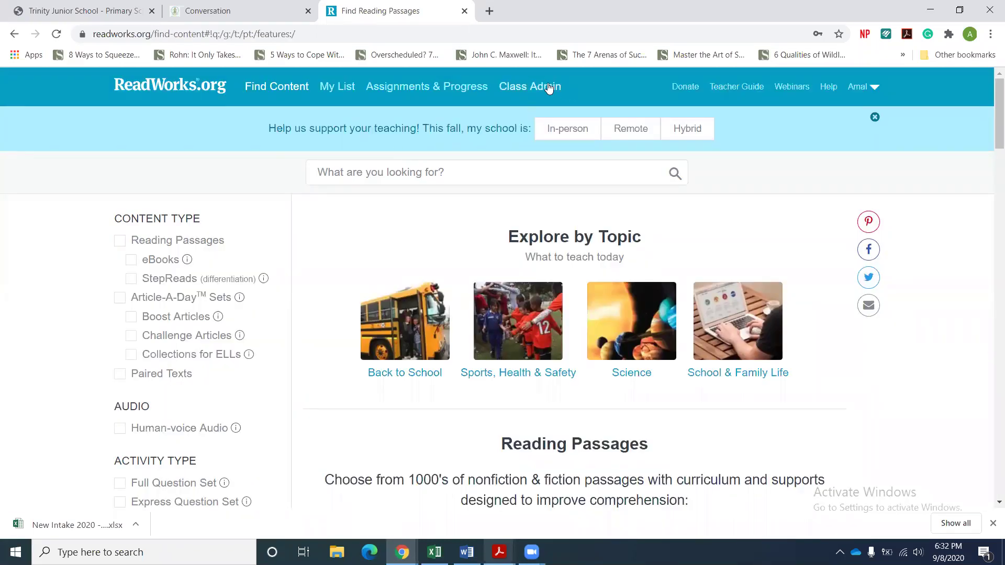
left_click(539, 85)
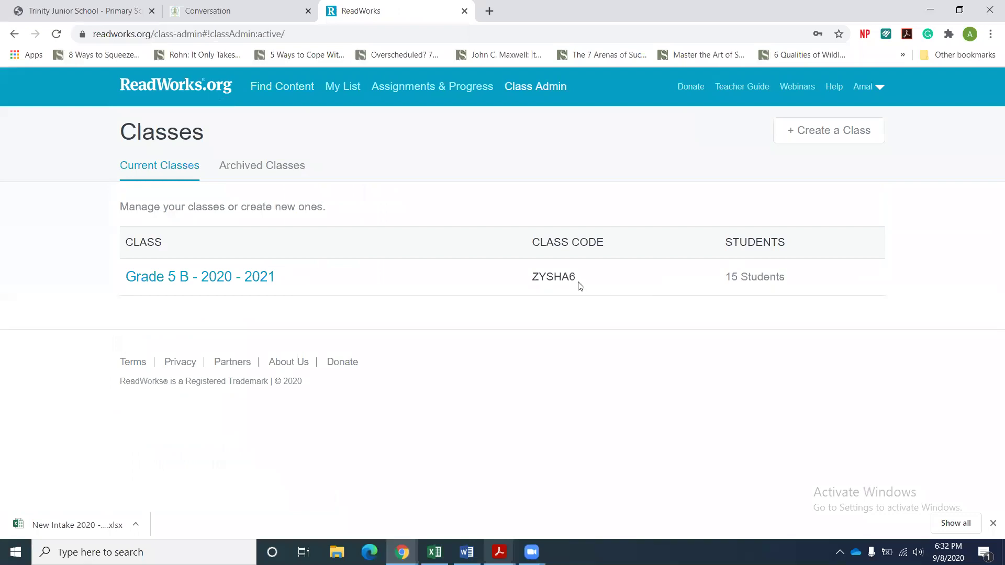
left_click_drag(580, 283, 534, 279)
right_click(536, 278)
left_click(547, 287)
left_click(855, 93)
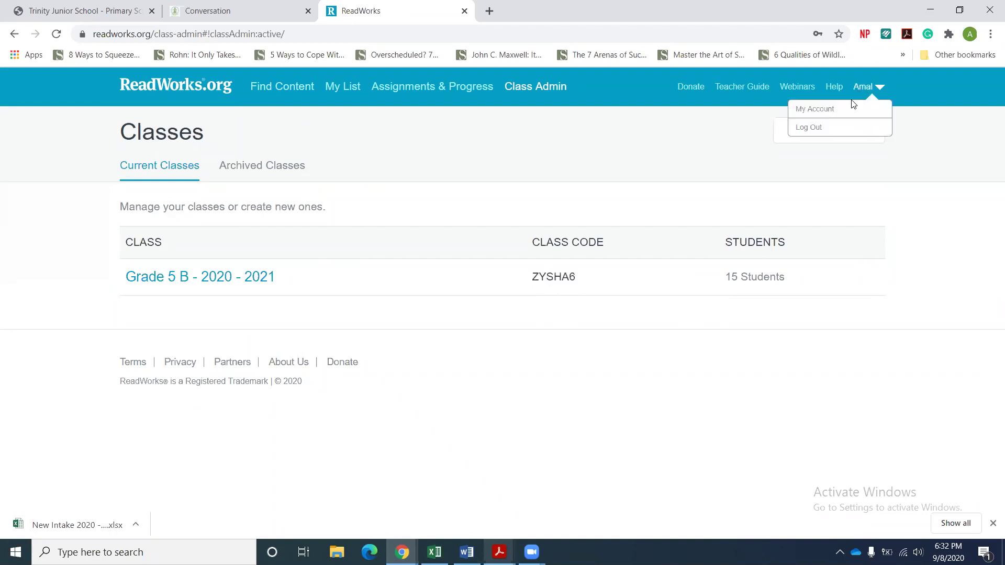
left_click(829, 131)
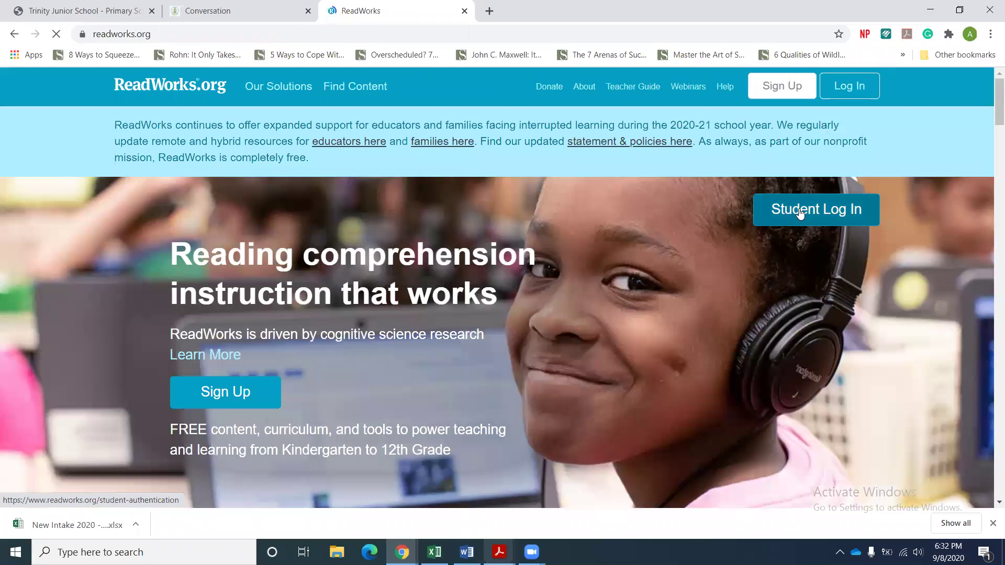
Paste the copied Grade 5 B class code on the Student Log In page and continue.
left_click(799, 213)
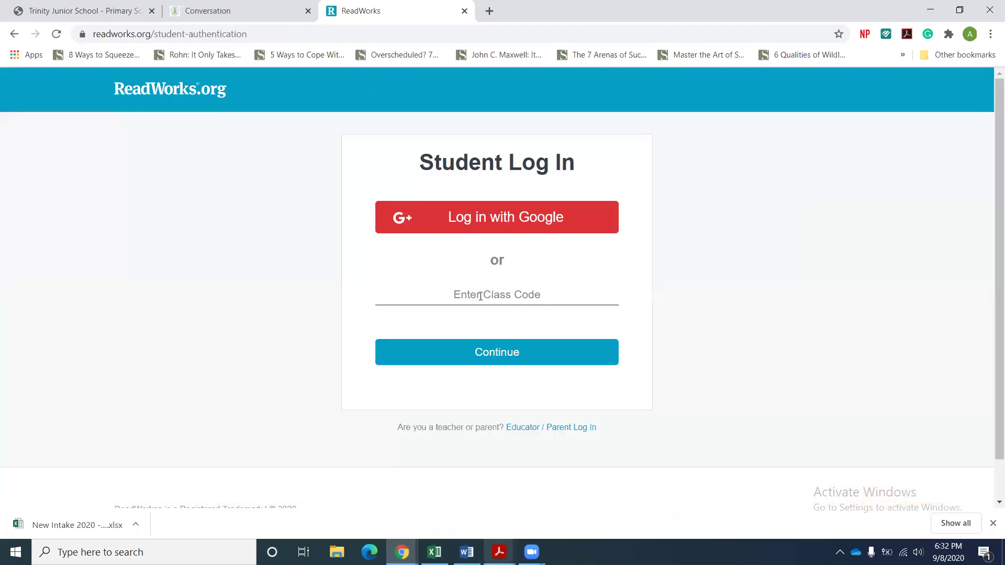
left_click(477, 296)
key("ctrl+v")
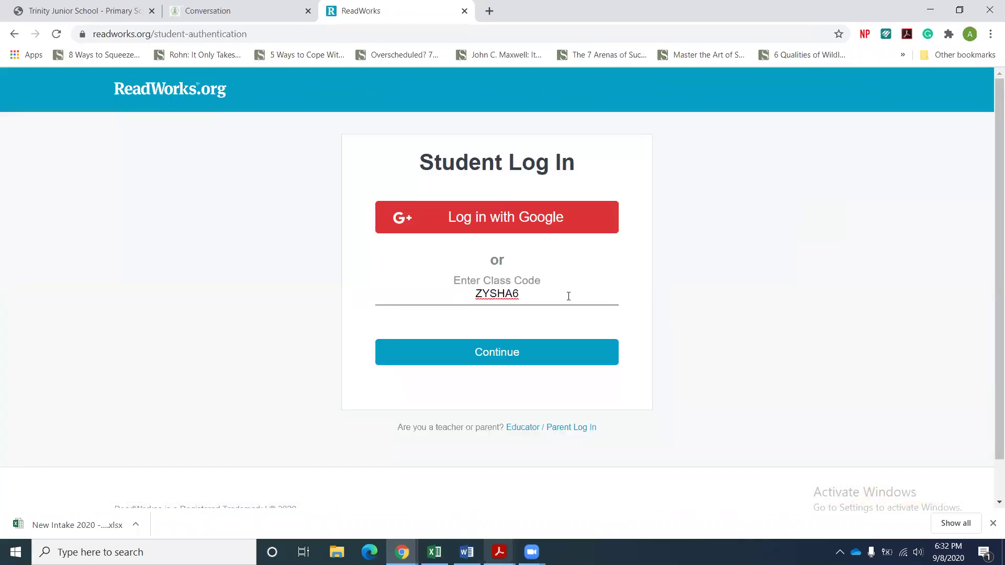
left_click(518, 362)
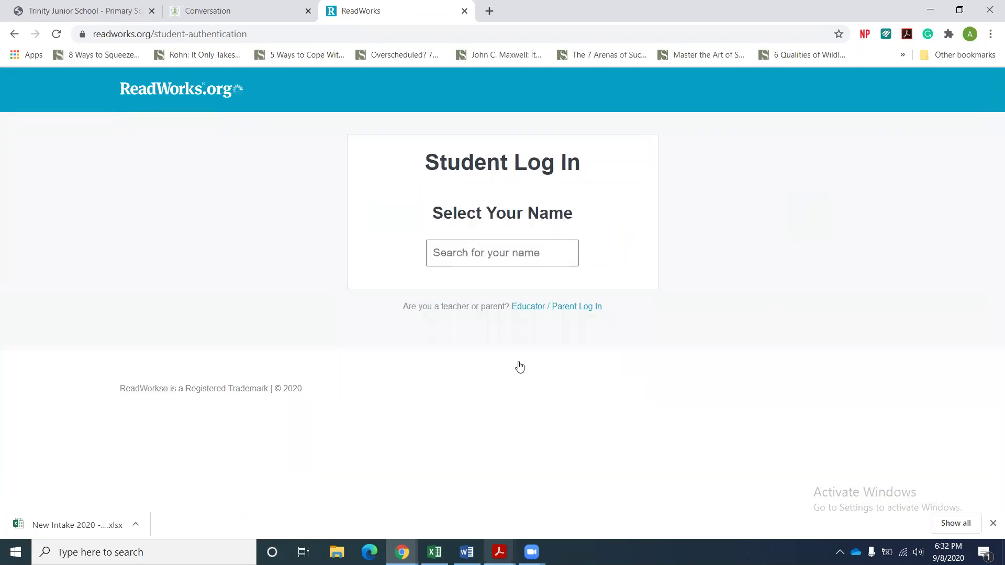
Choose the student's name, enter their password, and open the Solids and Liquids assignment.
left_click_drag(989, 204, 992, 272)
left_click(503, 258)
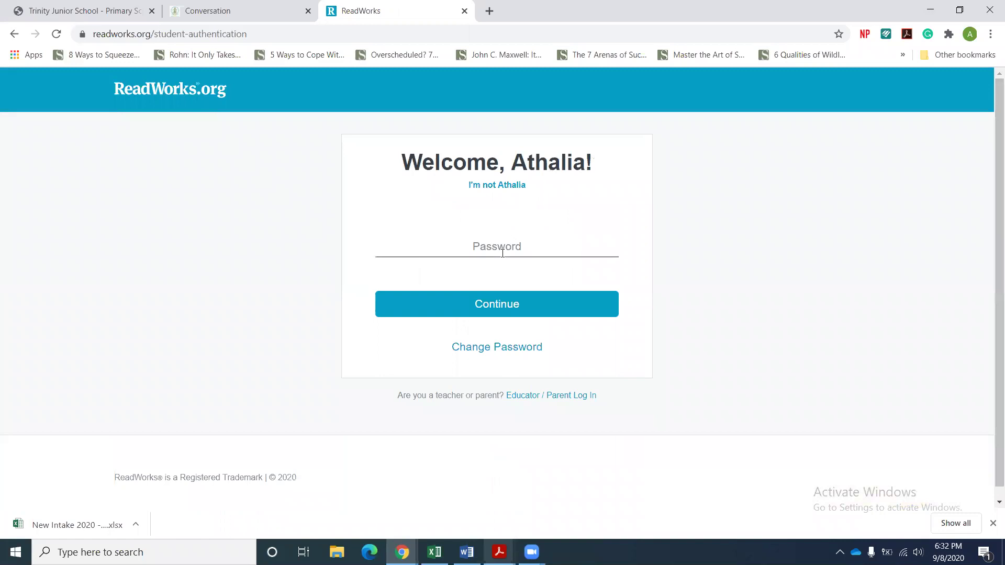
left_click(496, 248)
key("Return")
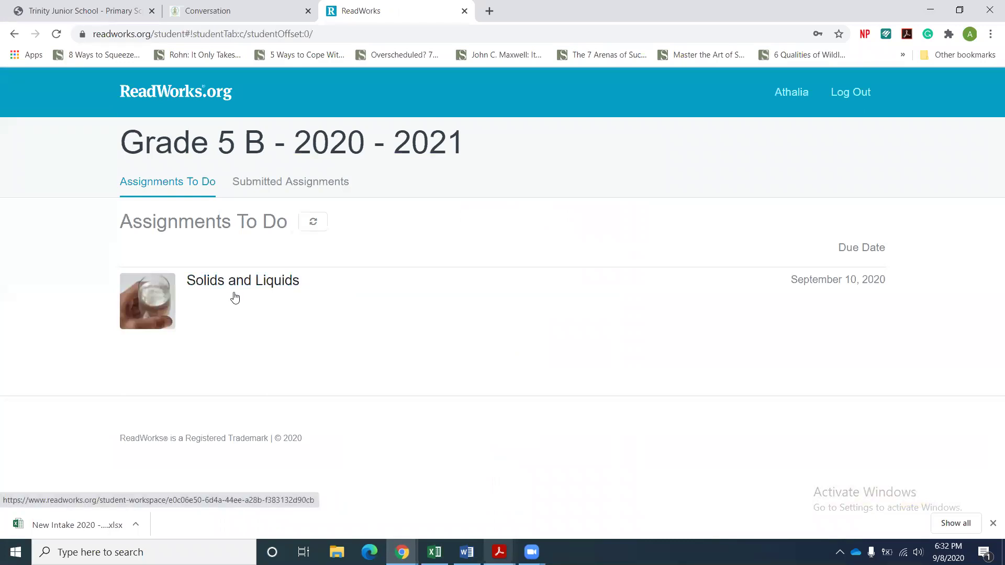
left_click(242, 288)
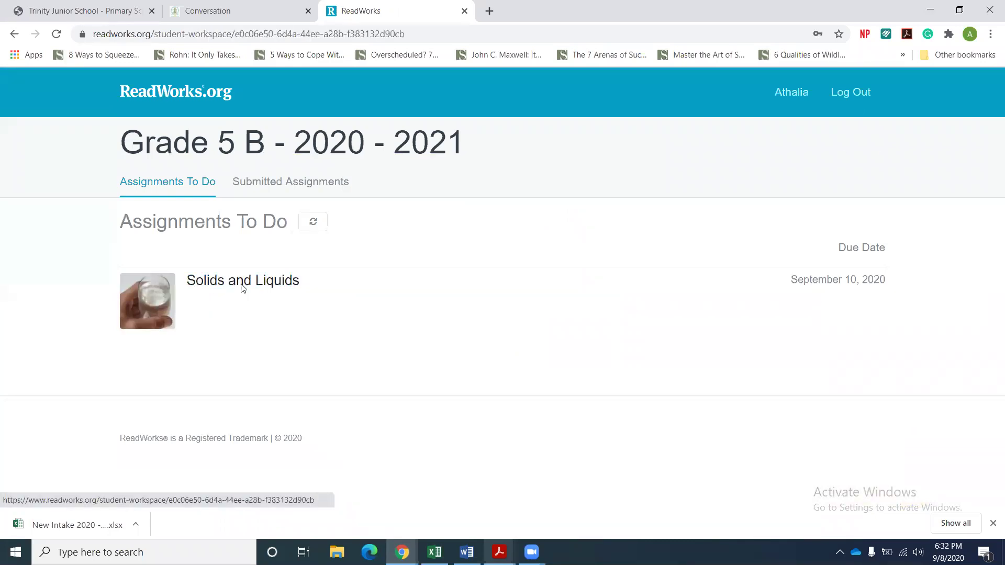